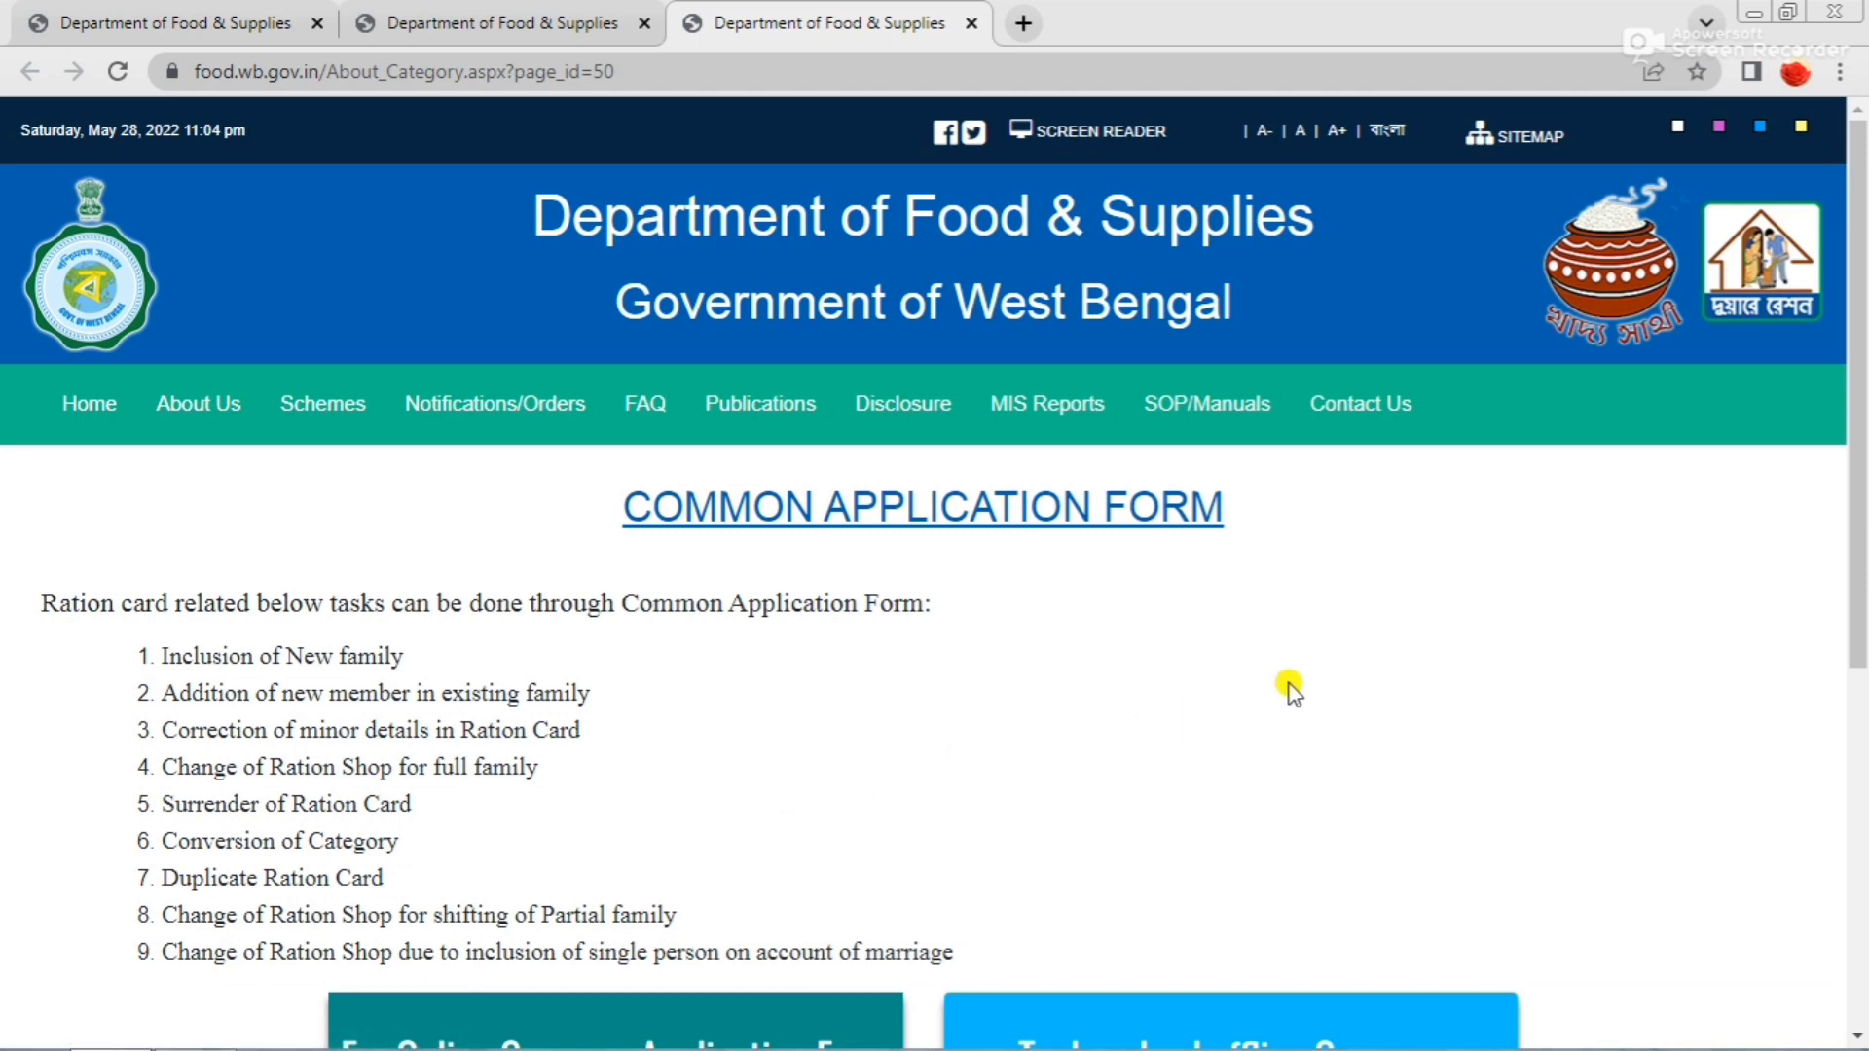
Follow the 'For Online Common Application Form click here' link to the Digital Ration Card sign-in page
scroll(1419, 627, "down", 3)
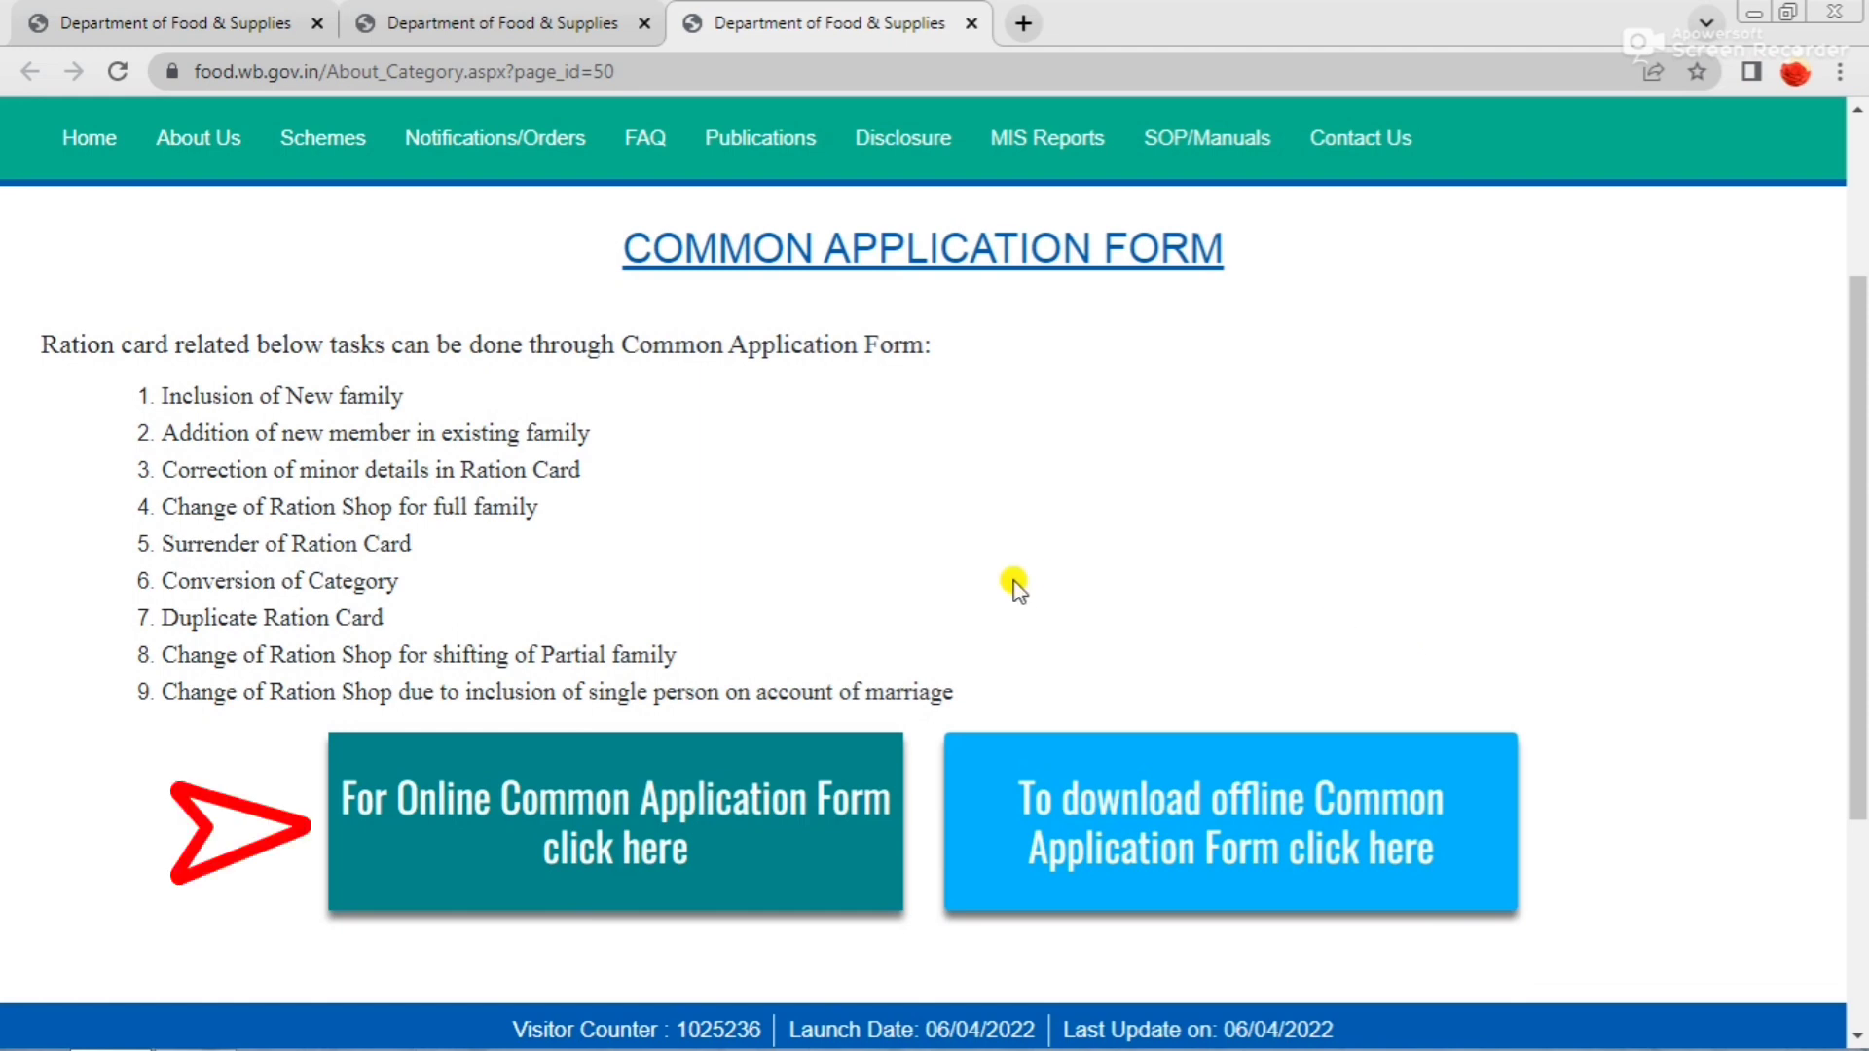
left_click(714, 796)
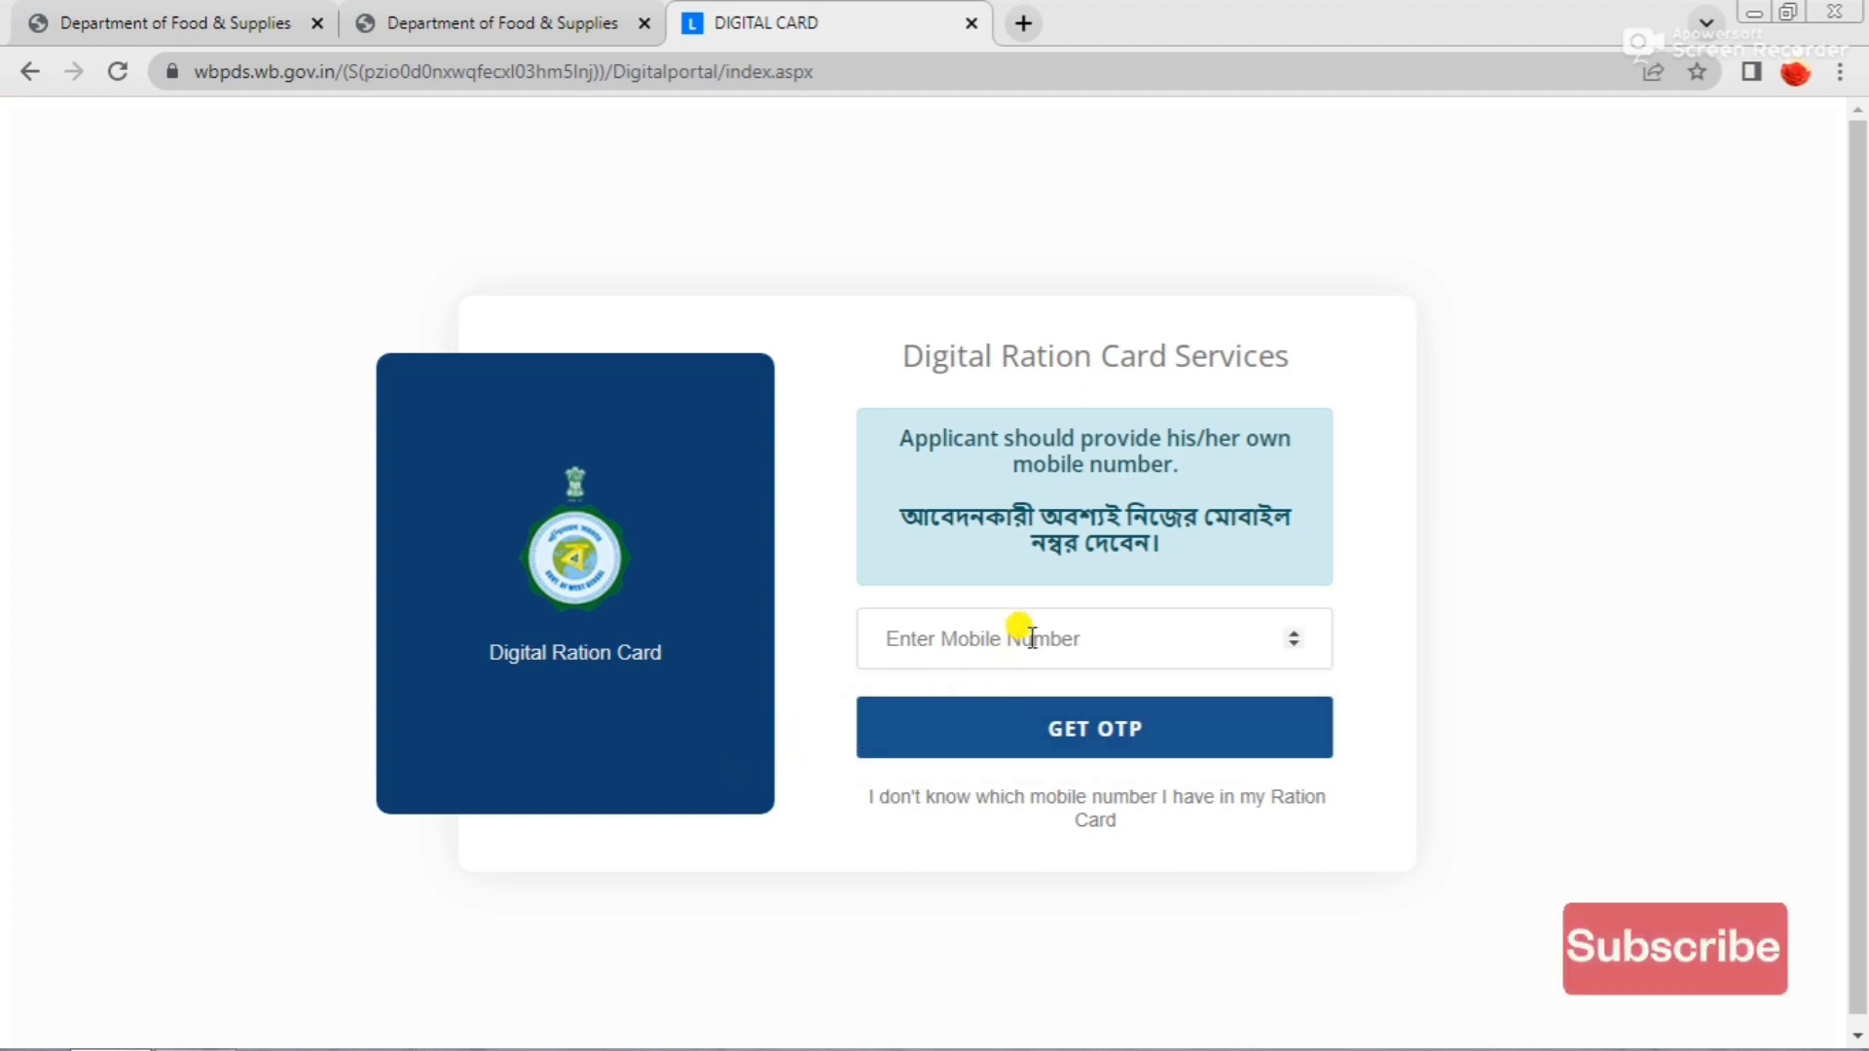
Sign in using the applicant's mobile number and the one-time code sent to it
left_click(1032, 639)
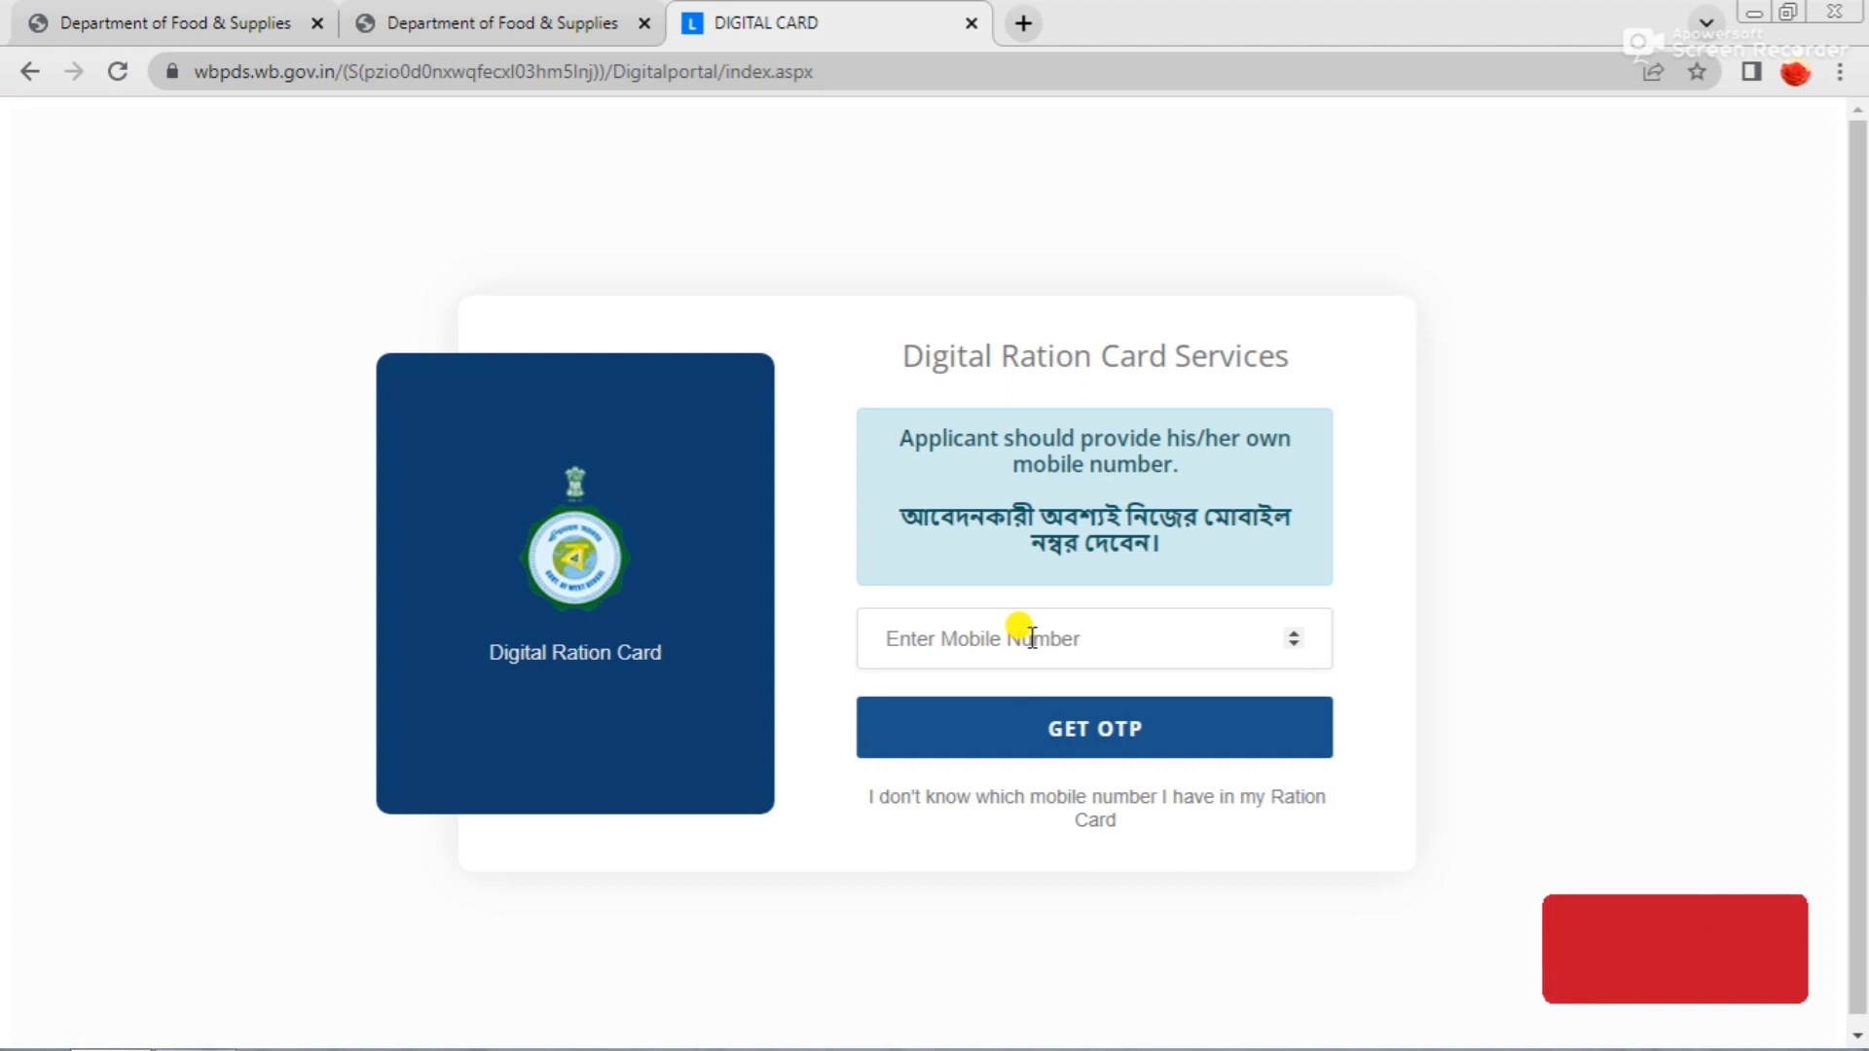
type("98765")
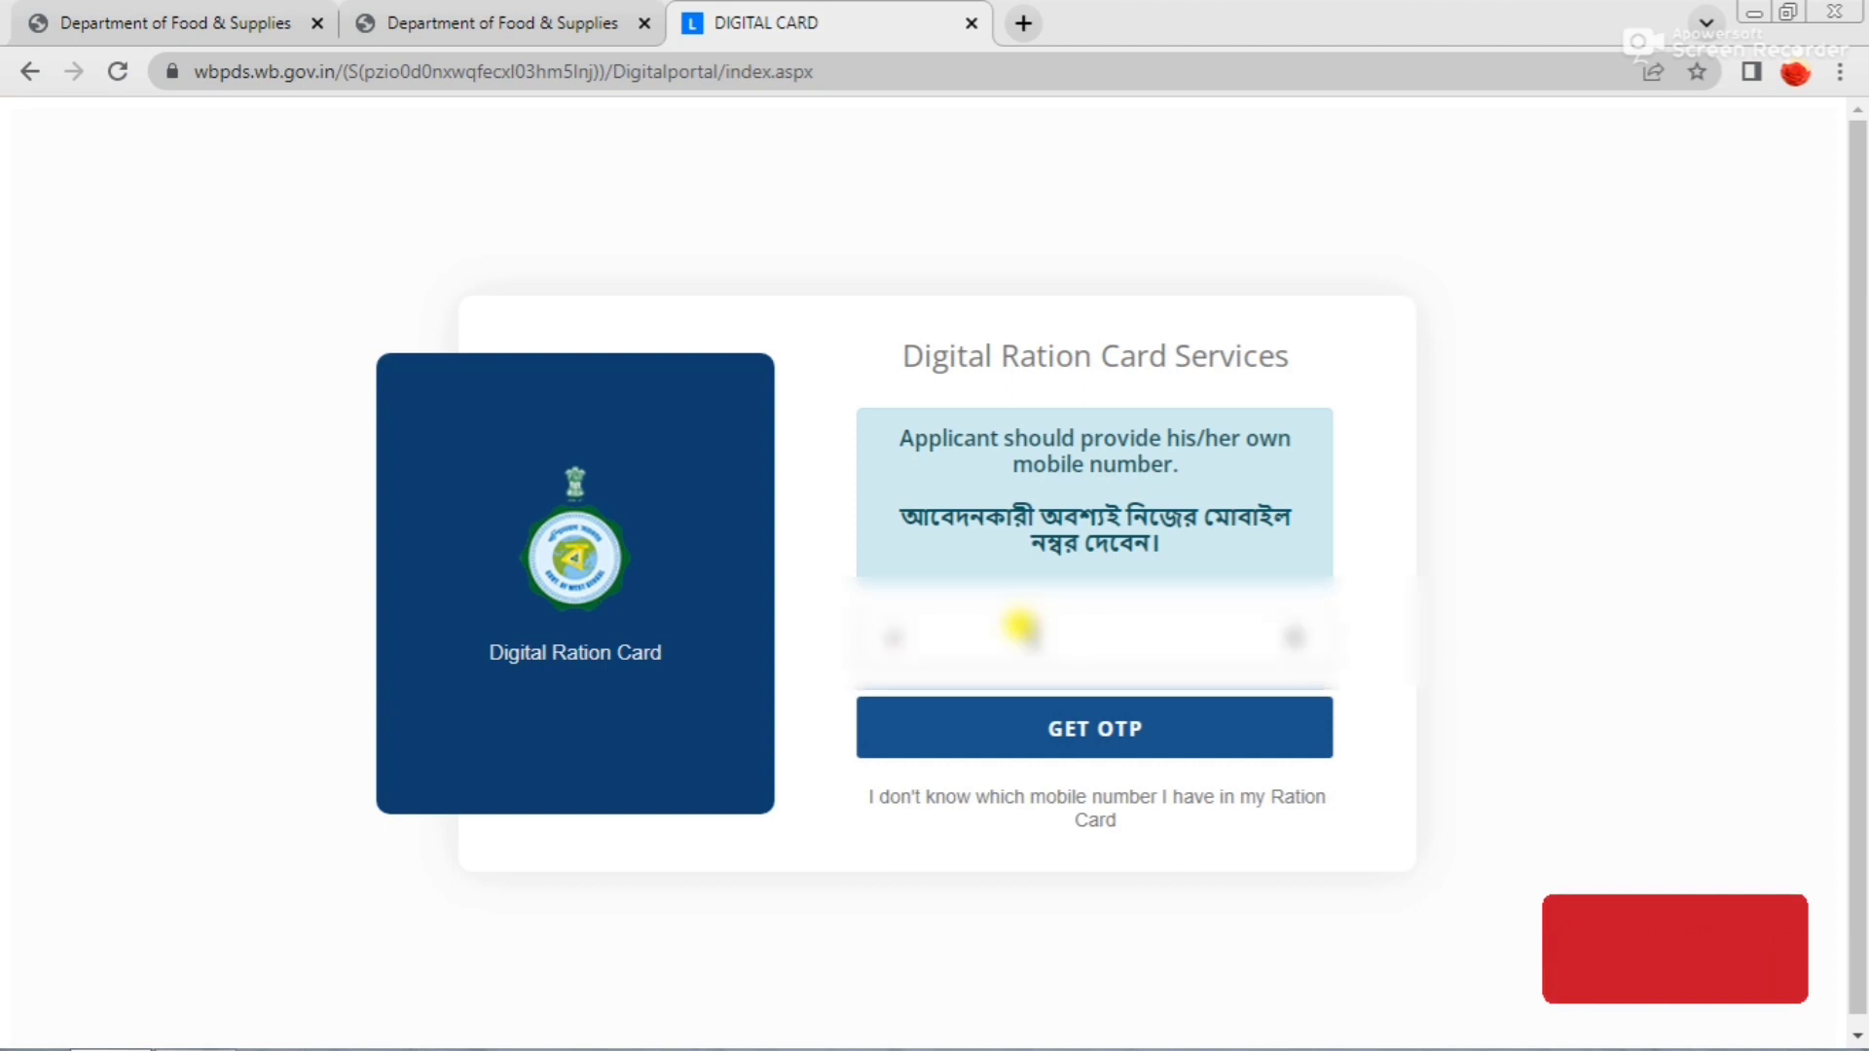
type("43210")
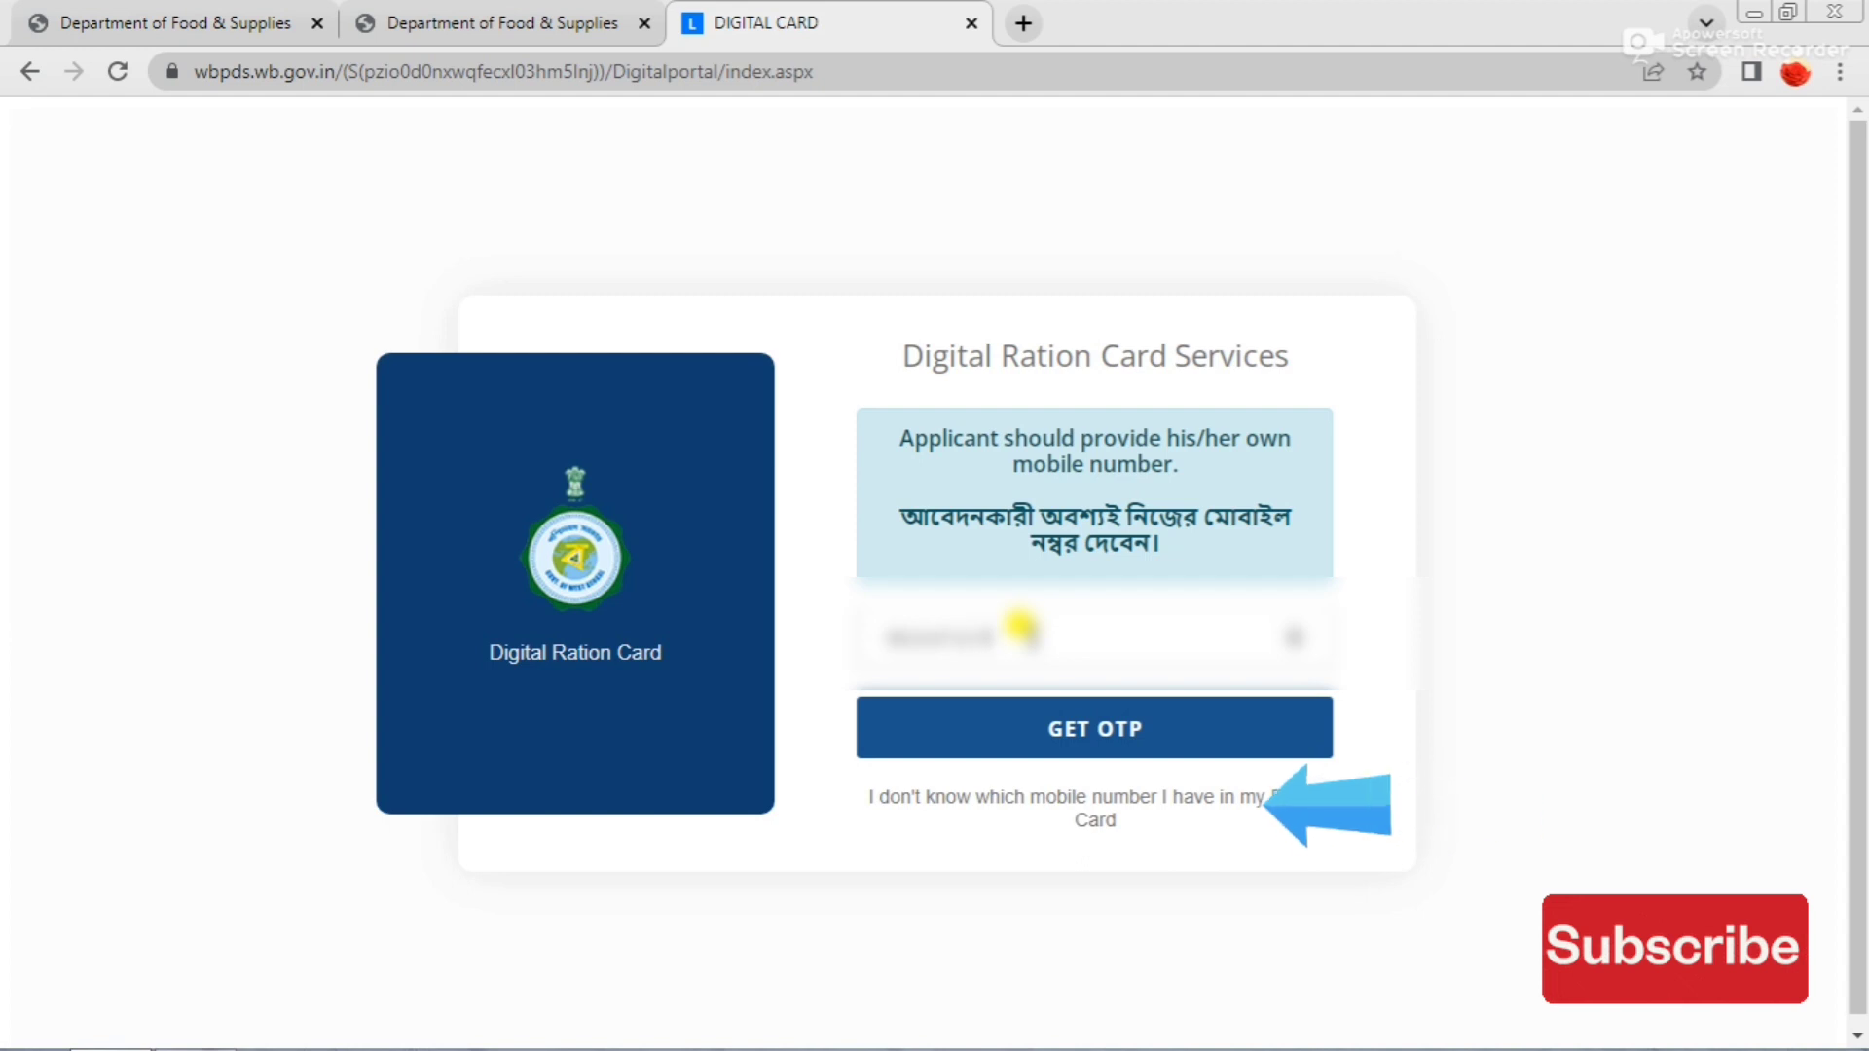
left_click(1102, 728)
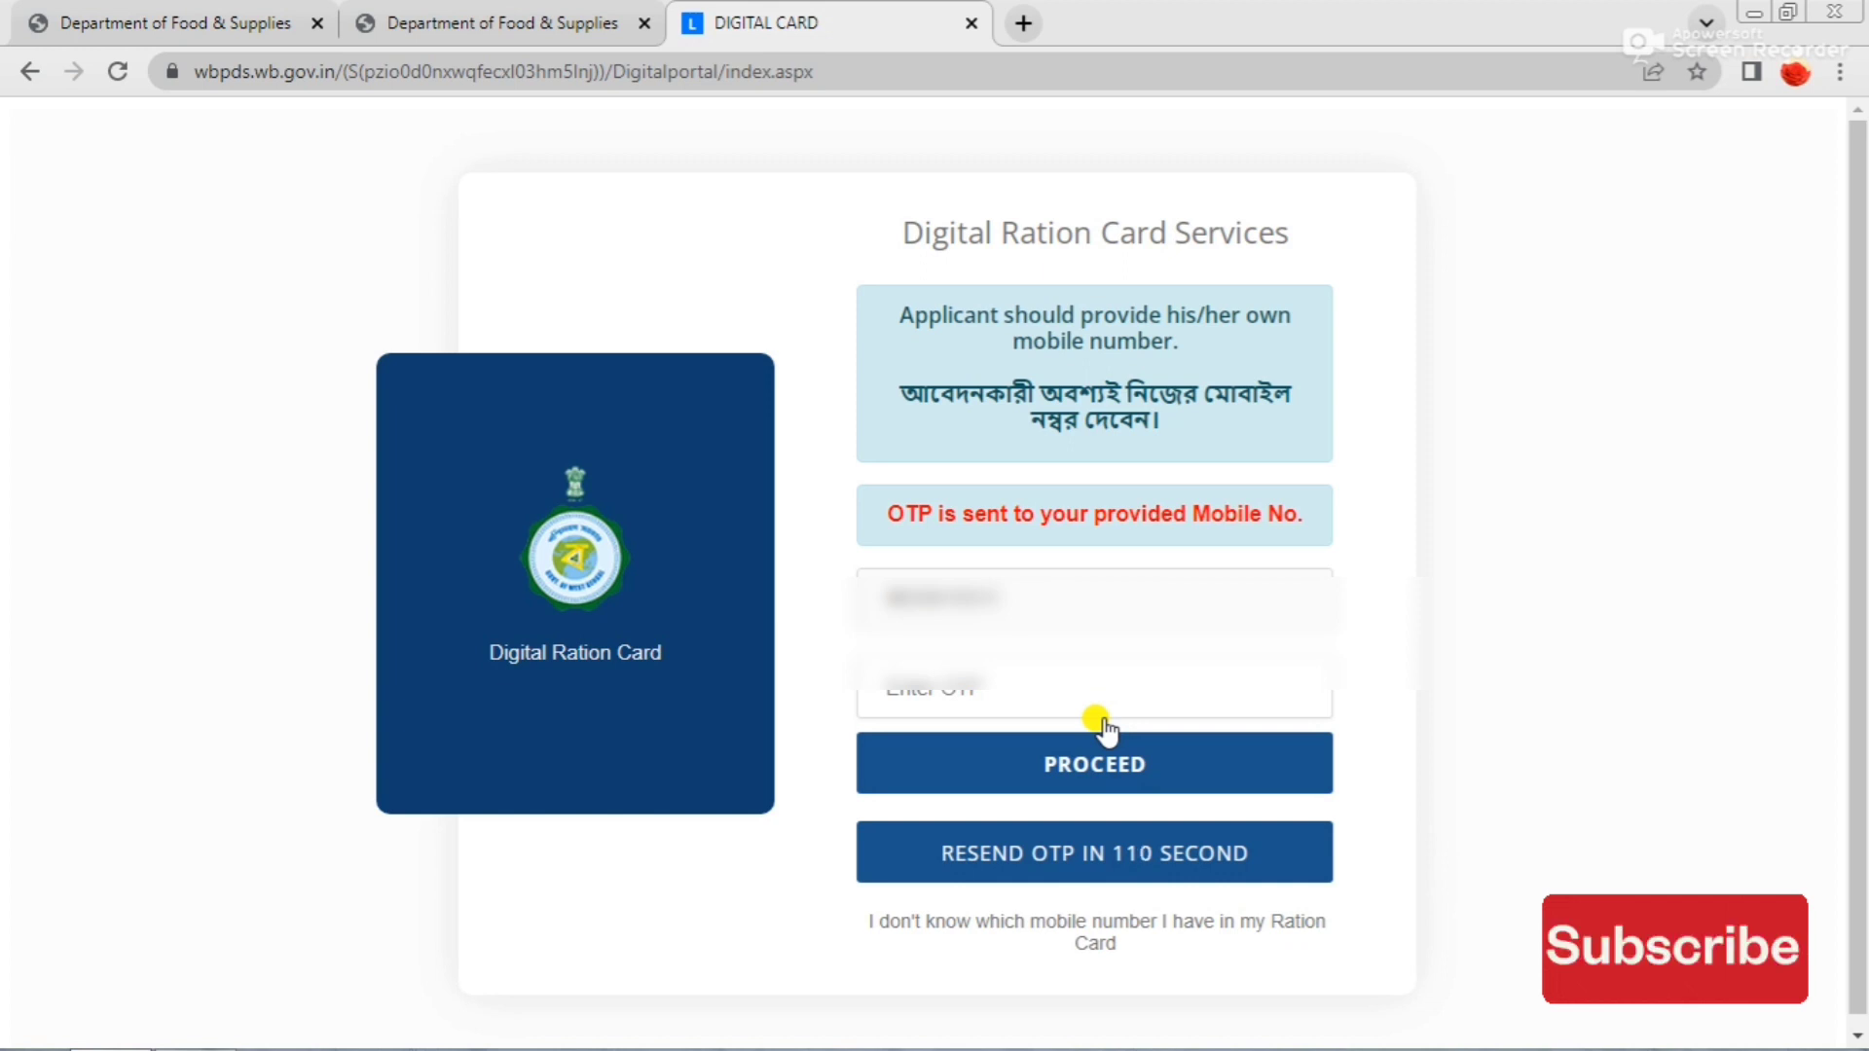
left_click(1073, 694)
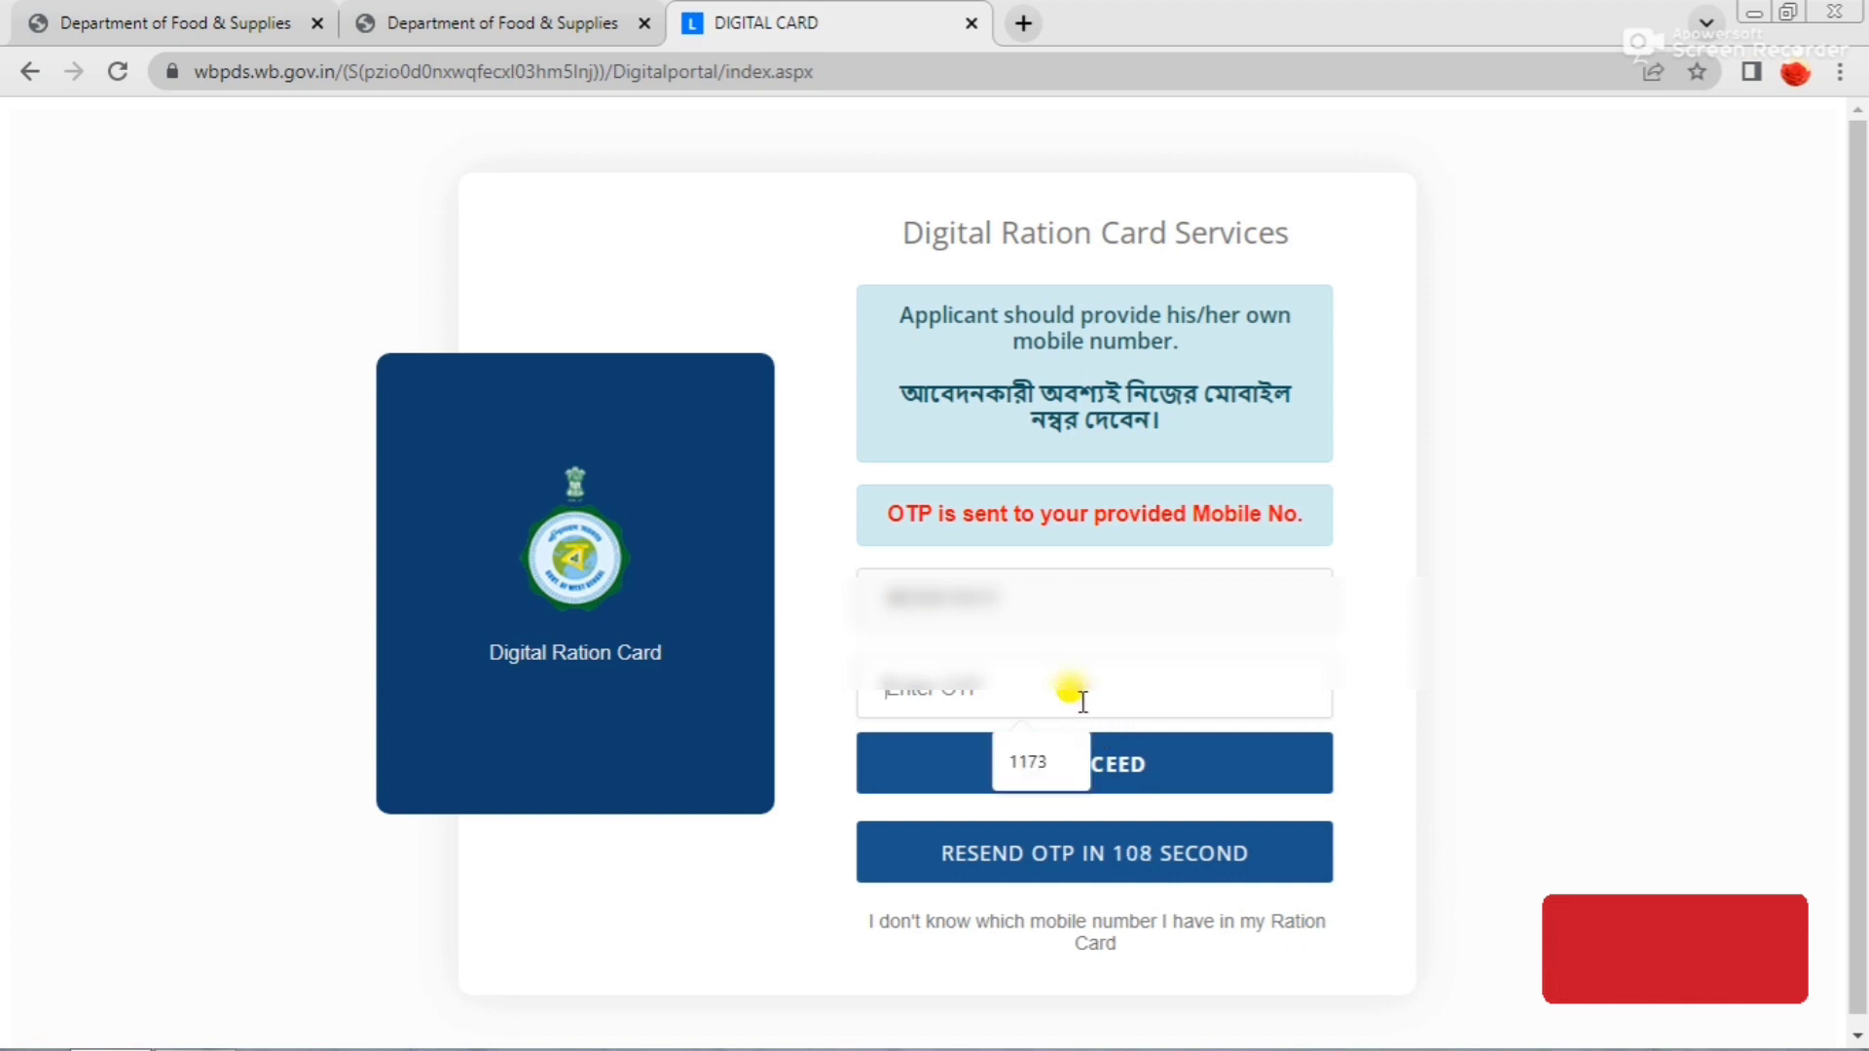
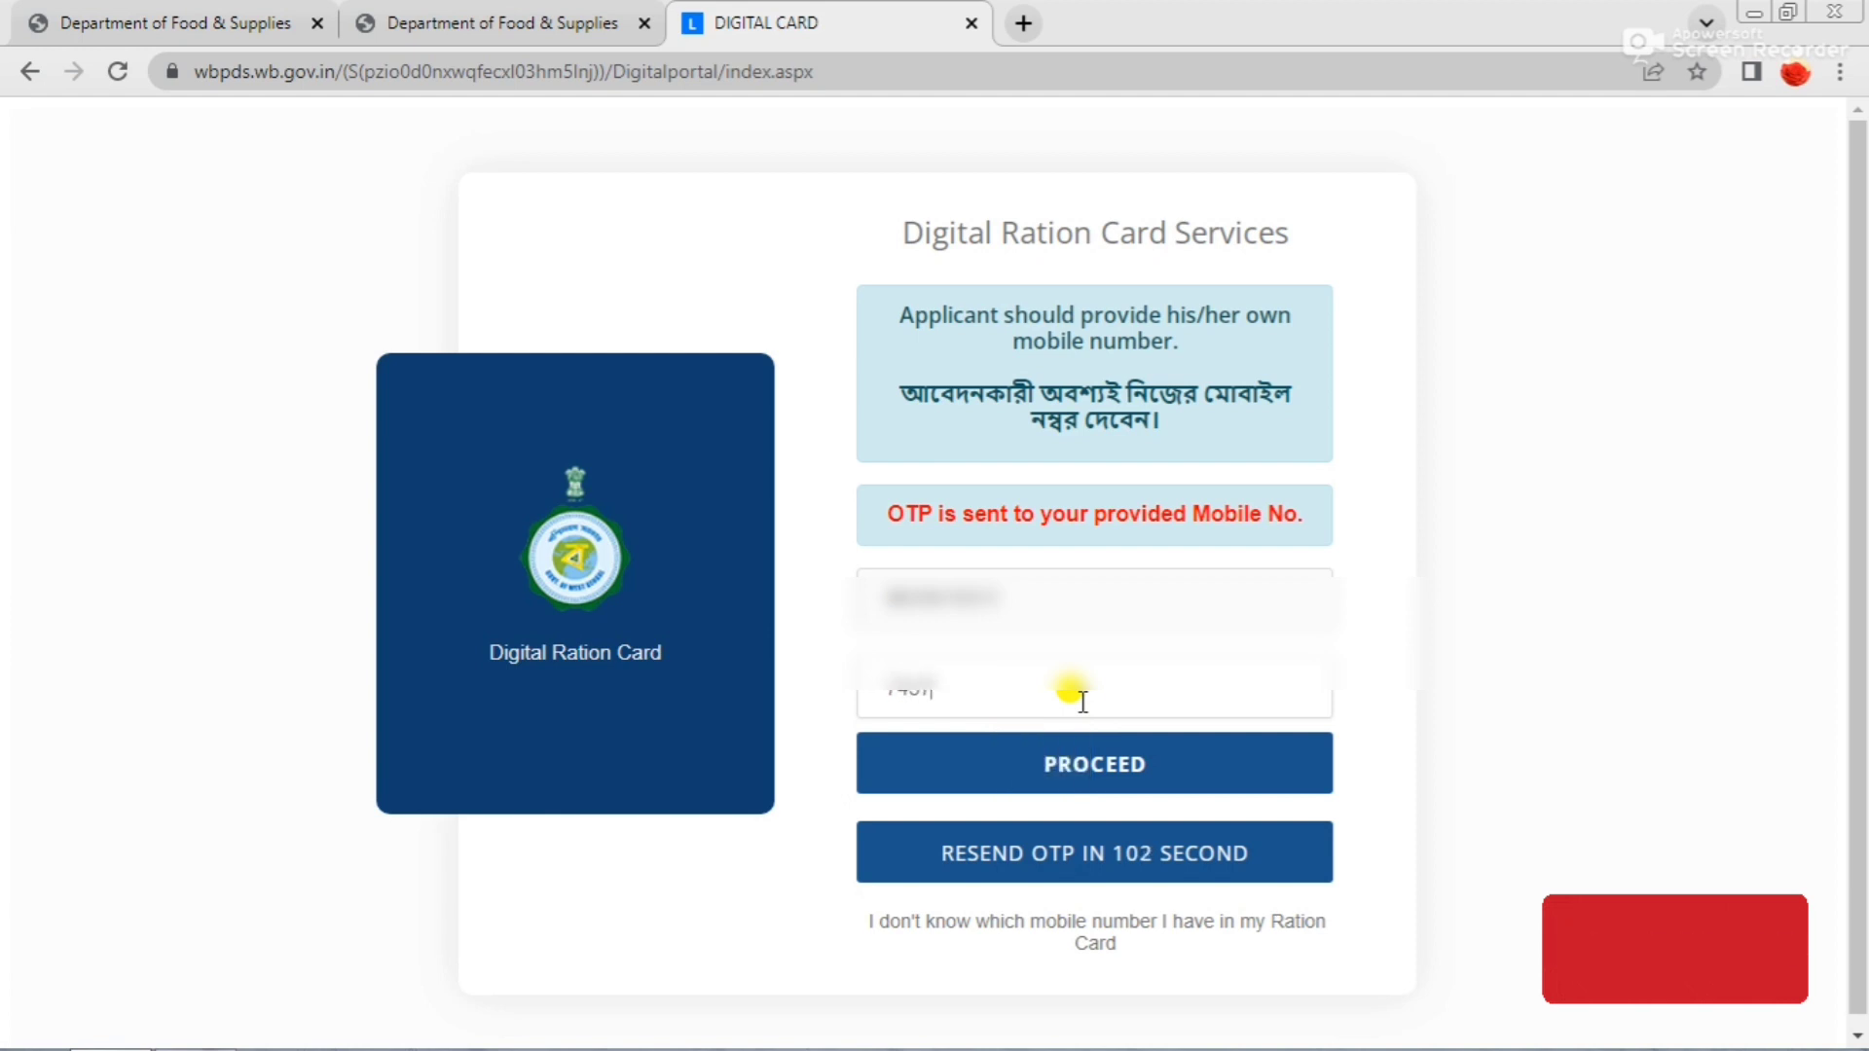
left_click(1085, 745)
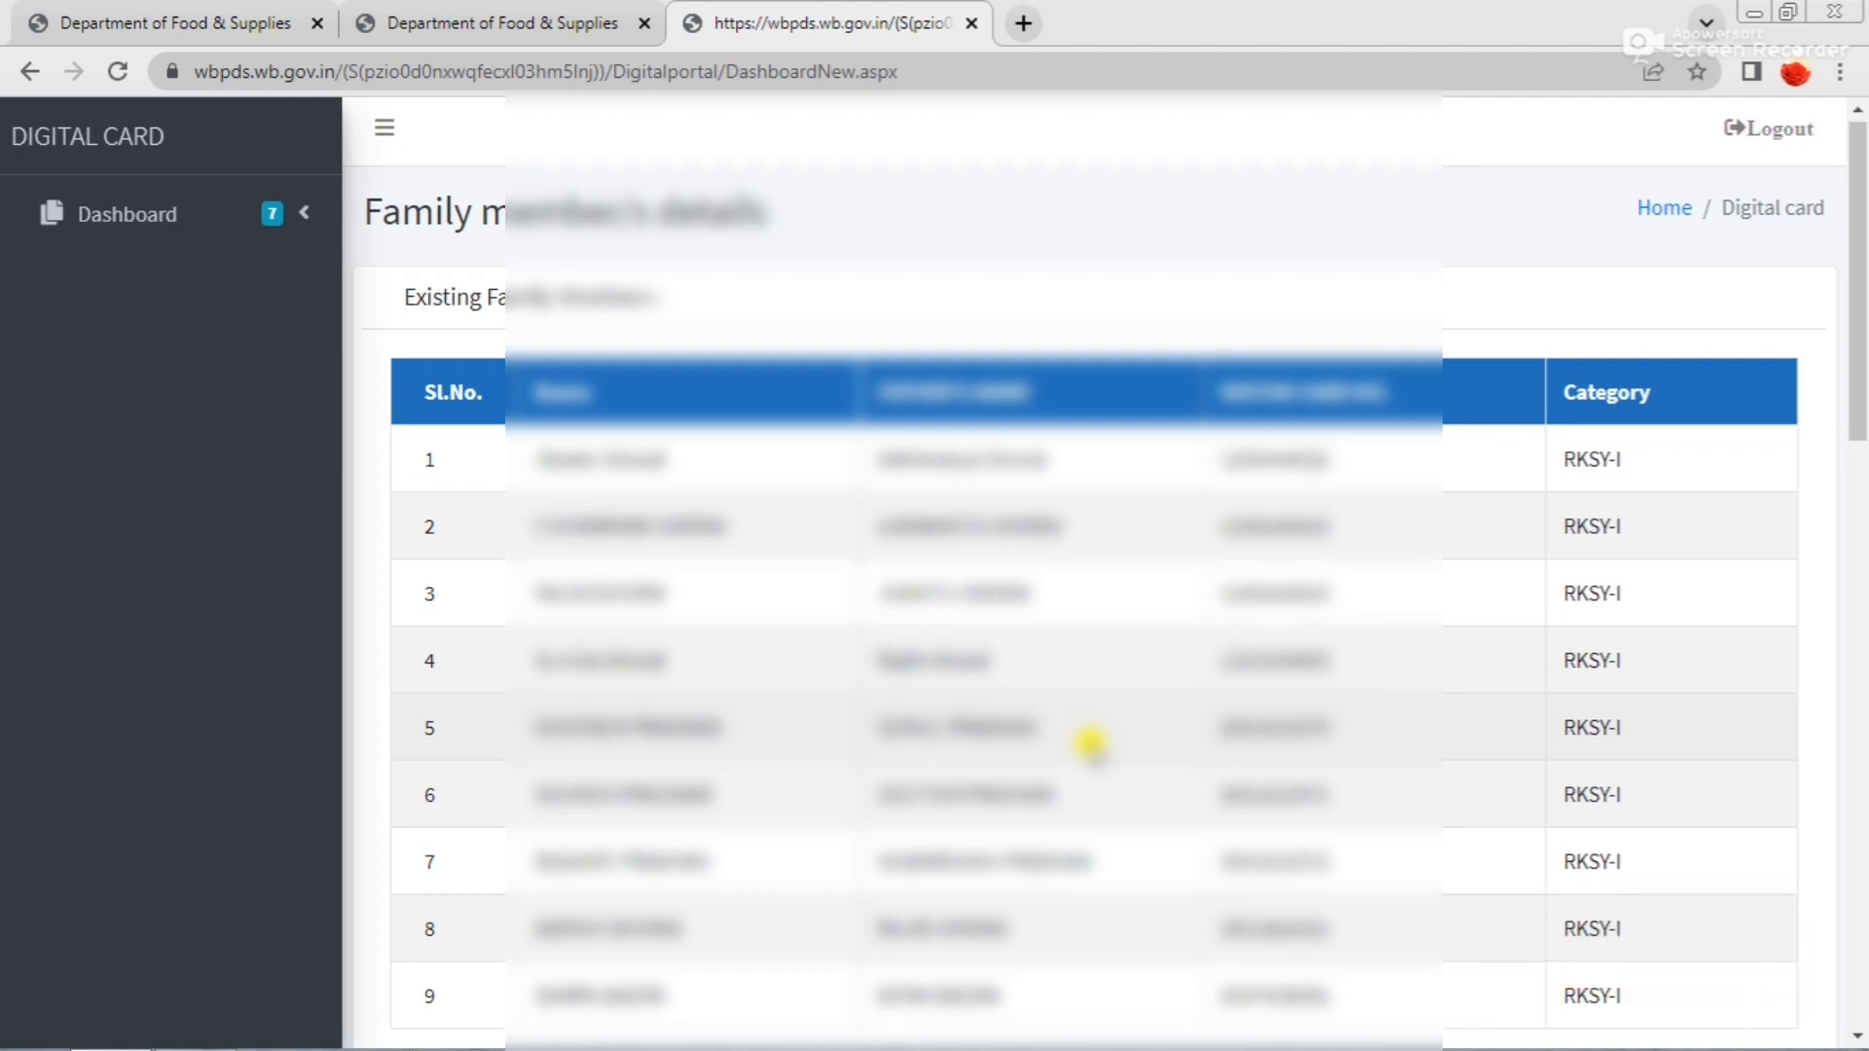
Scroll the dashboard down to the Apply For FORM cards, including FORM-7
scroll(1090, 742, "down", 3)
scroll(1090, 744, "down", 3)
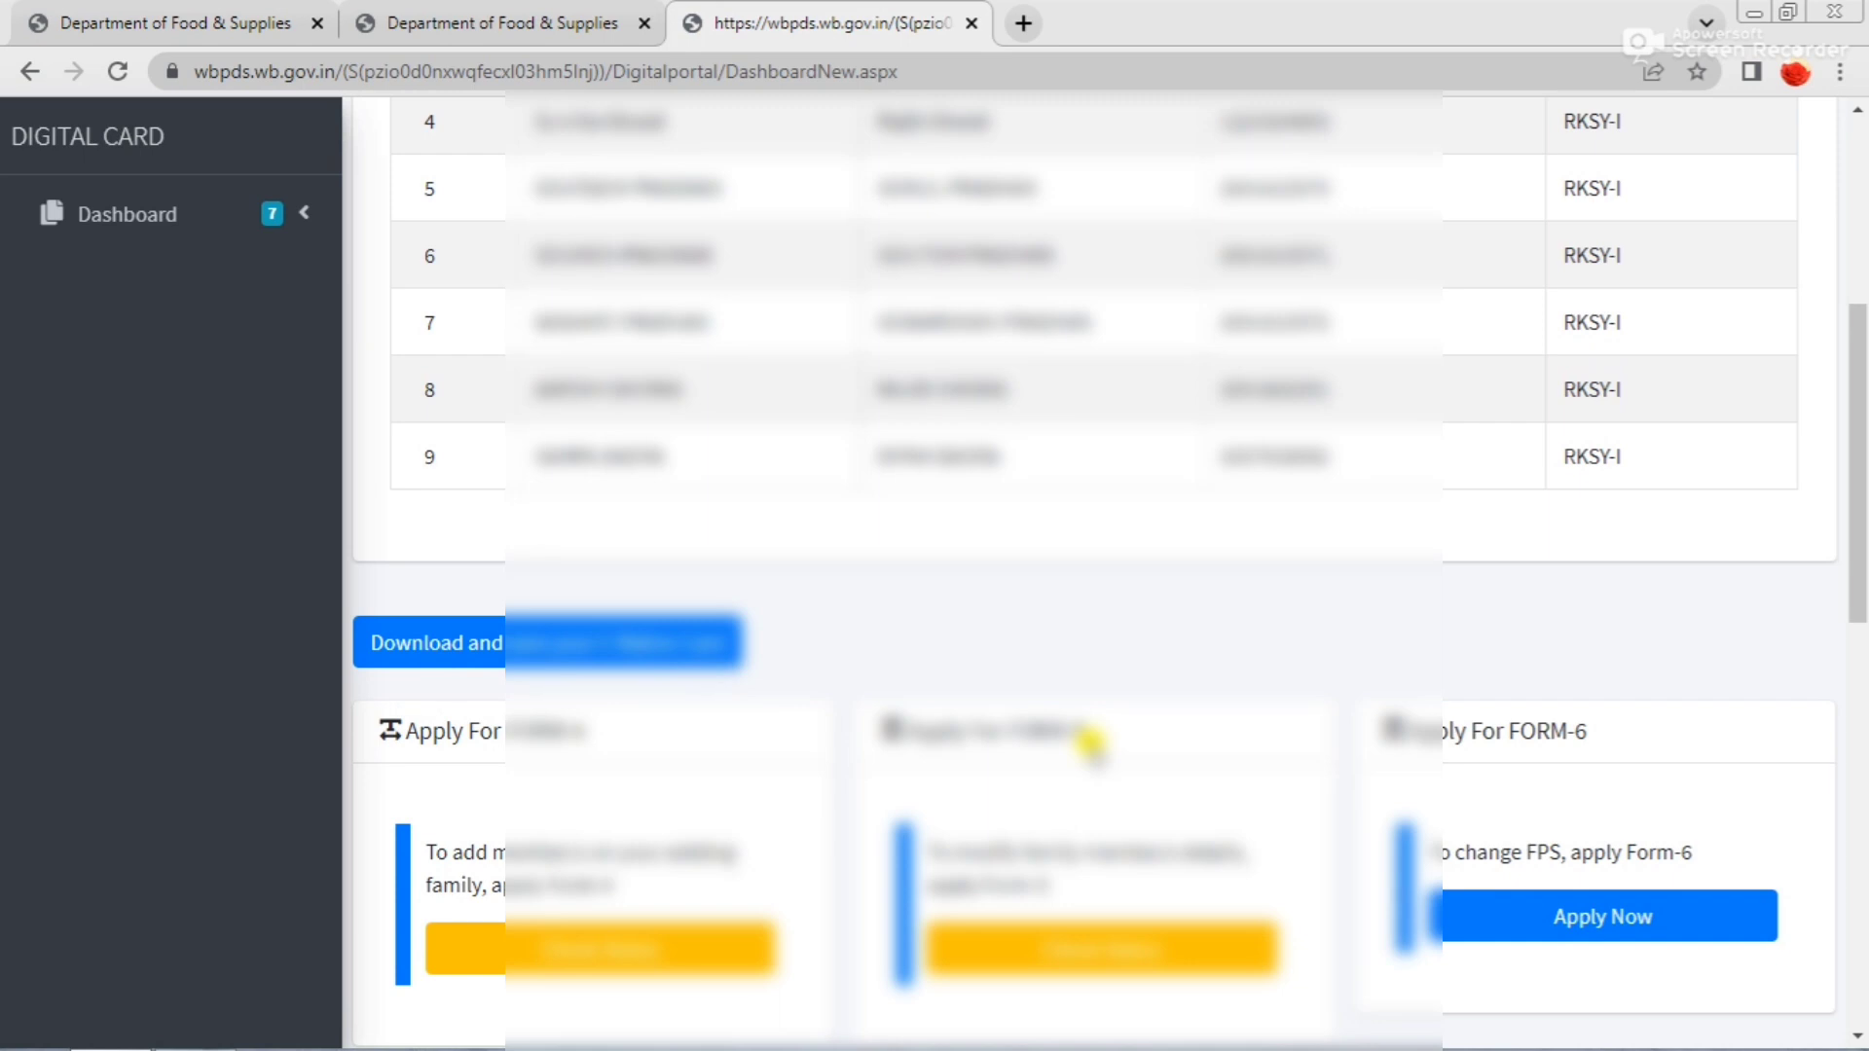
scroll(1090, 742, "down", 3)
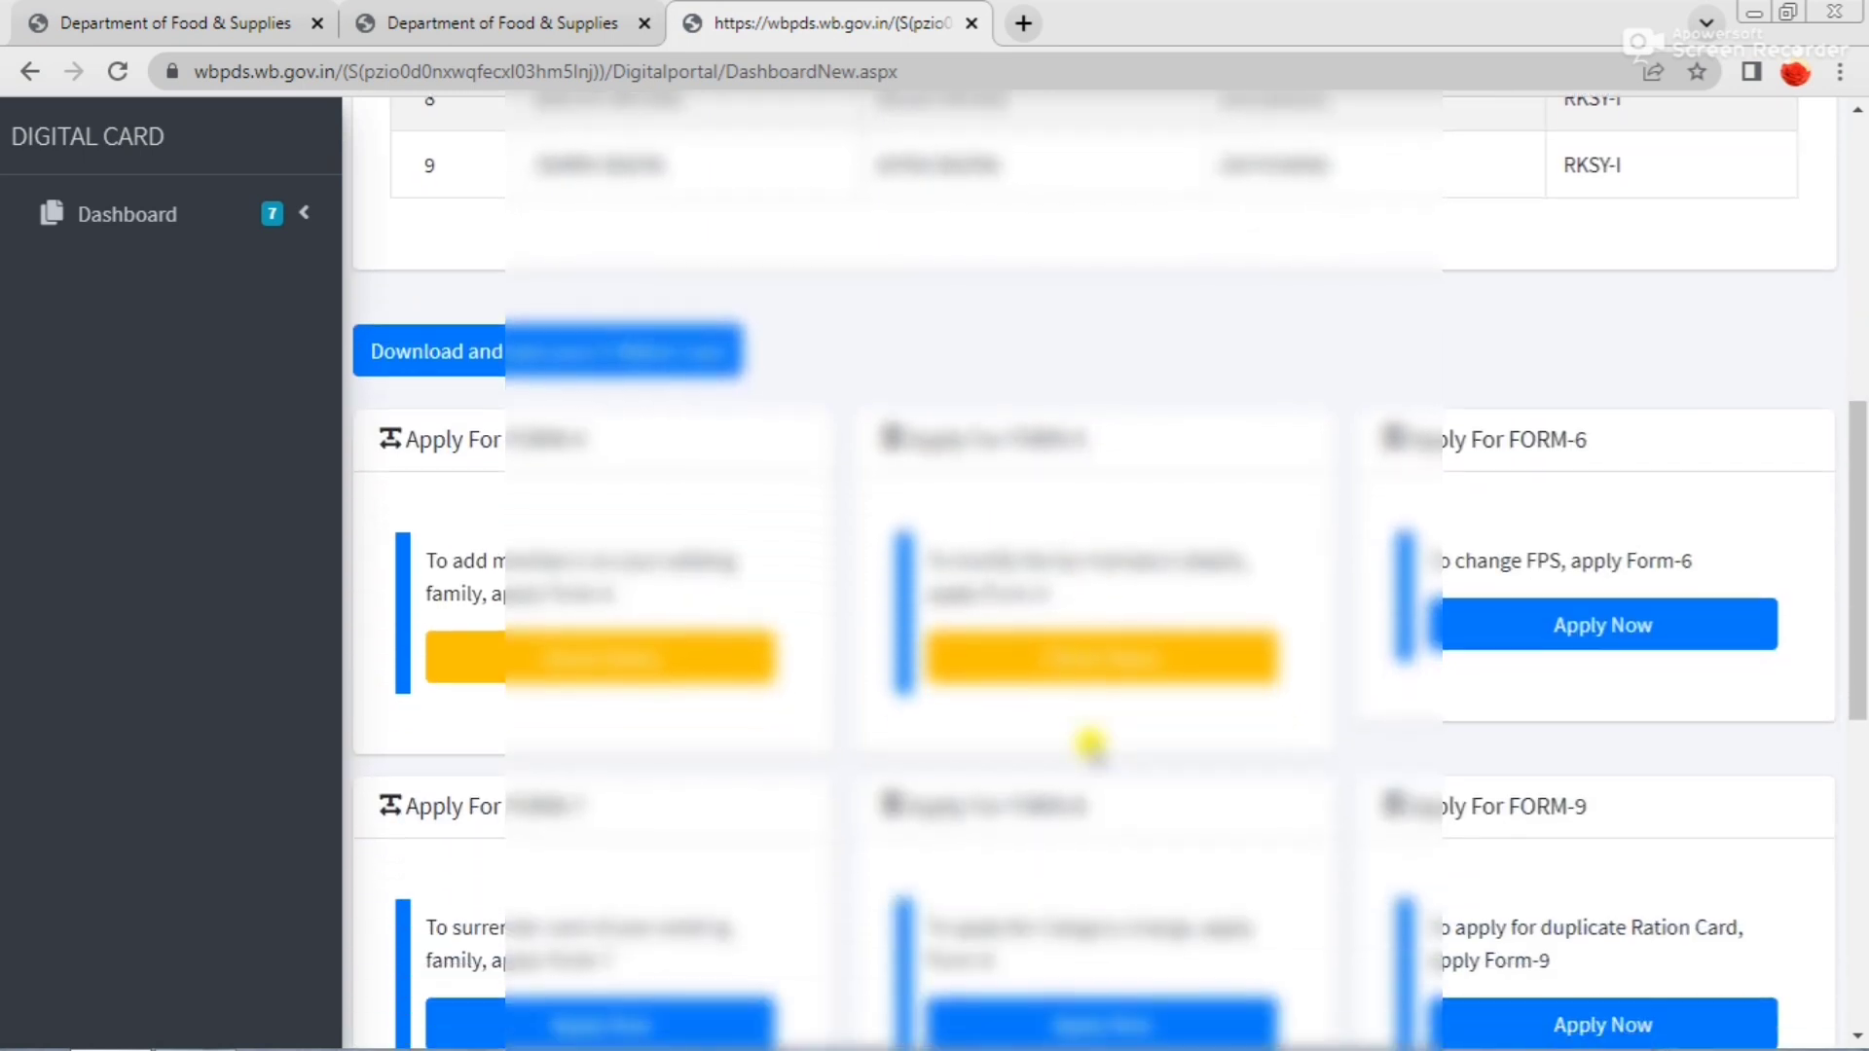
scroll(1090, 745, "down", 1)
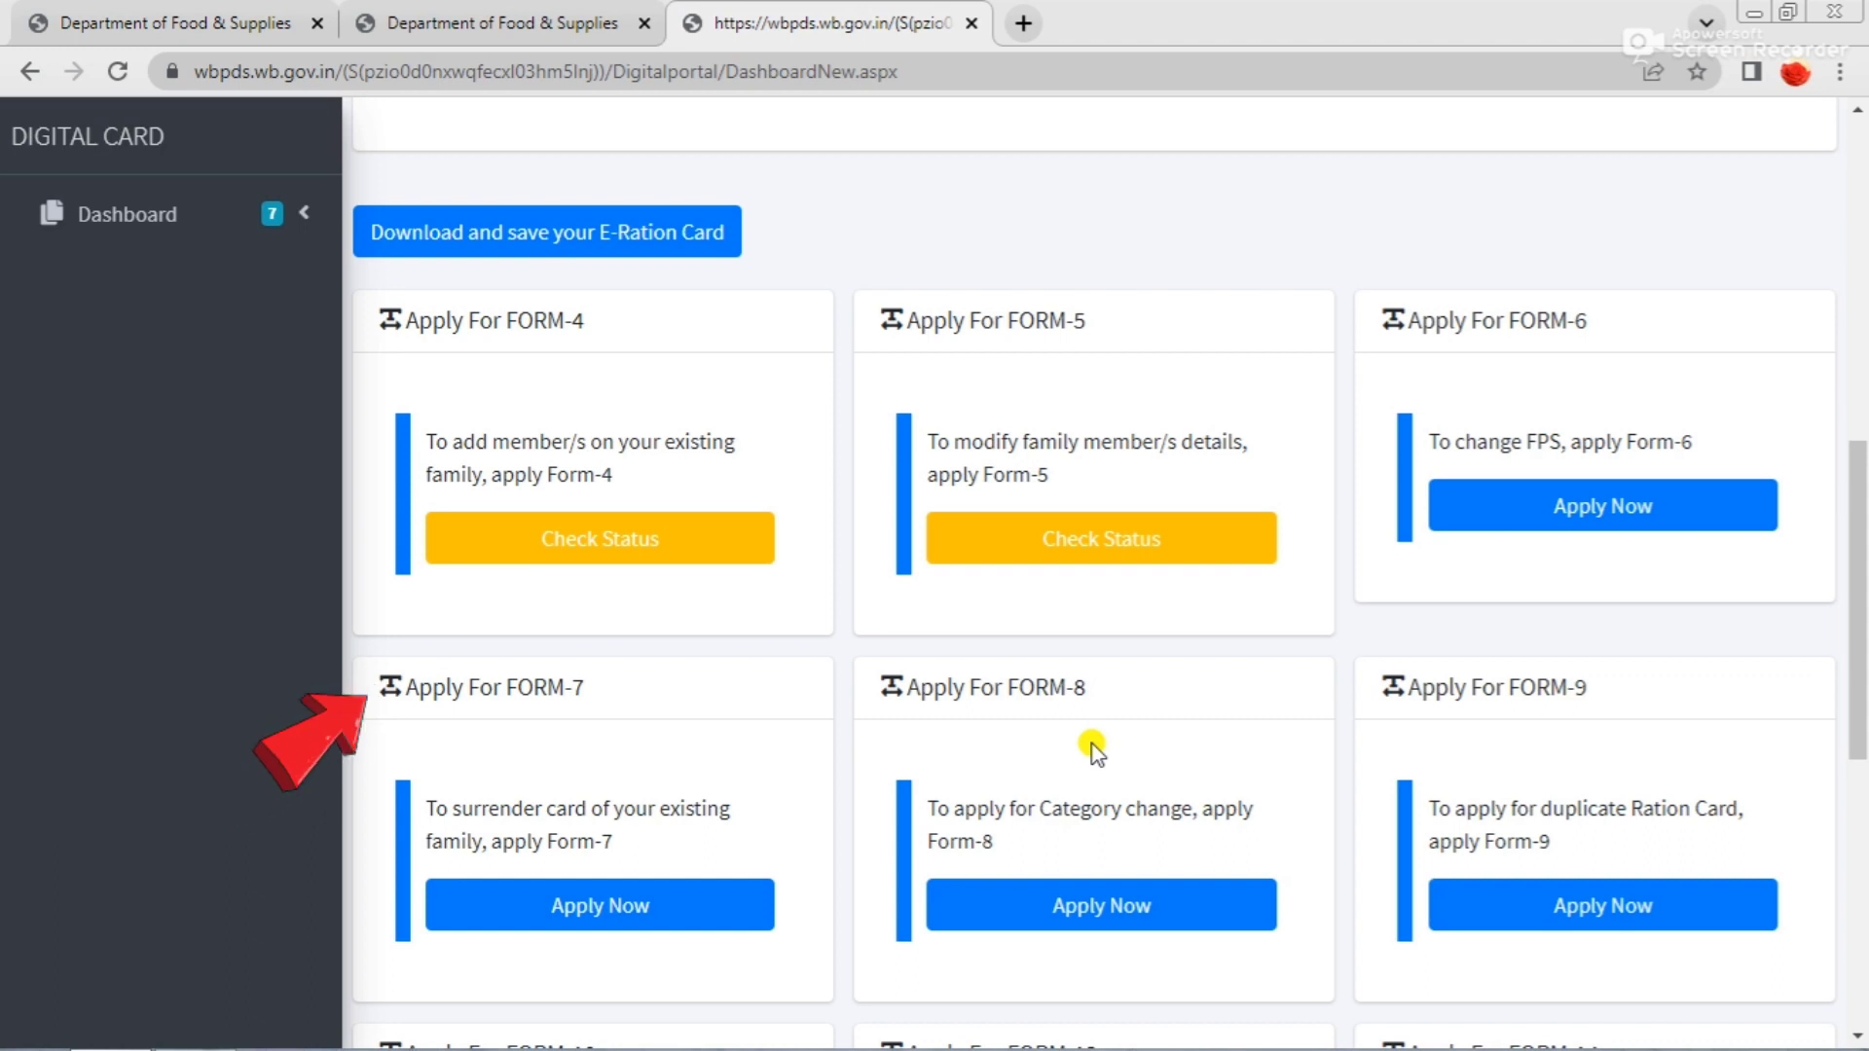
Begin a FORM-7 surrender with only family member 5 ticked, then continue
left_click(704, 892)
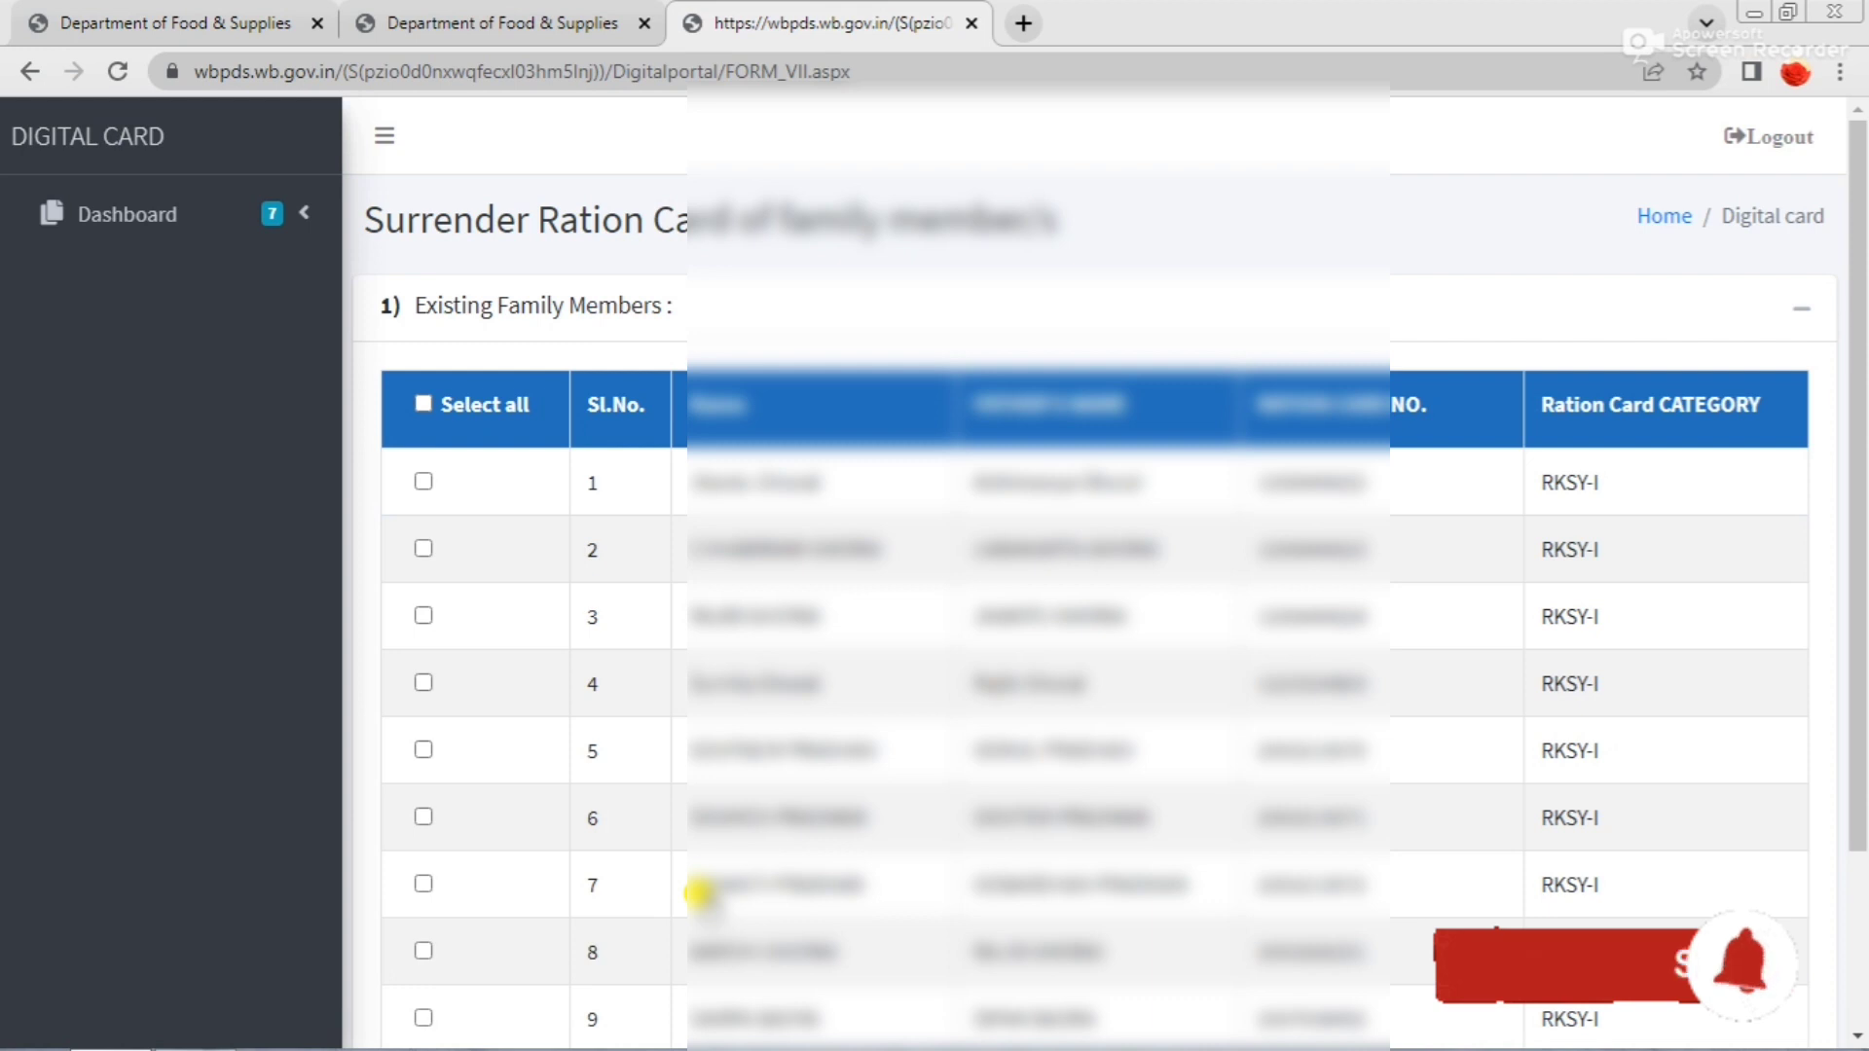
left_click(424, 753)
left_click(423, 754)
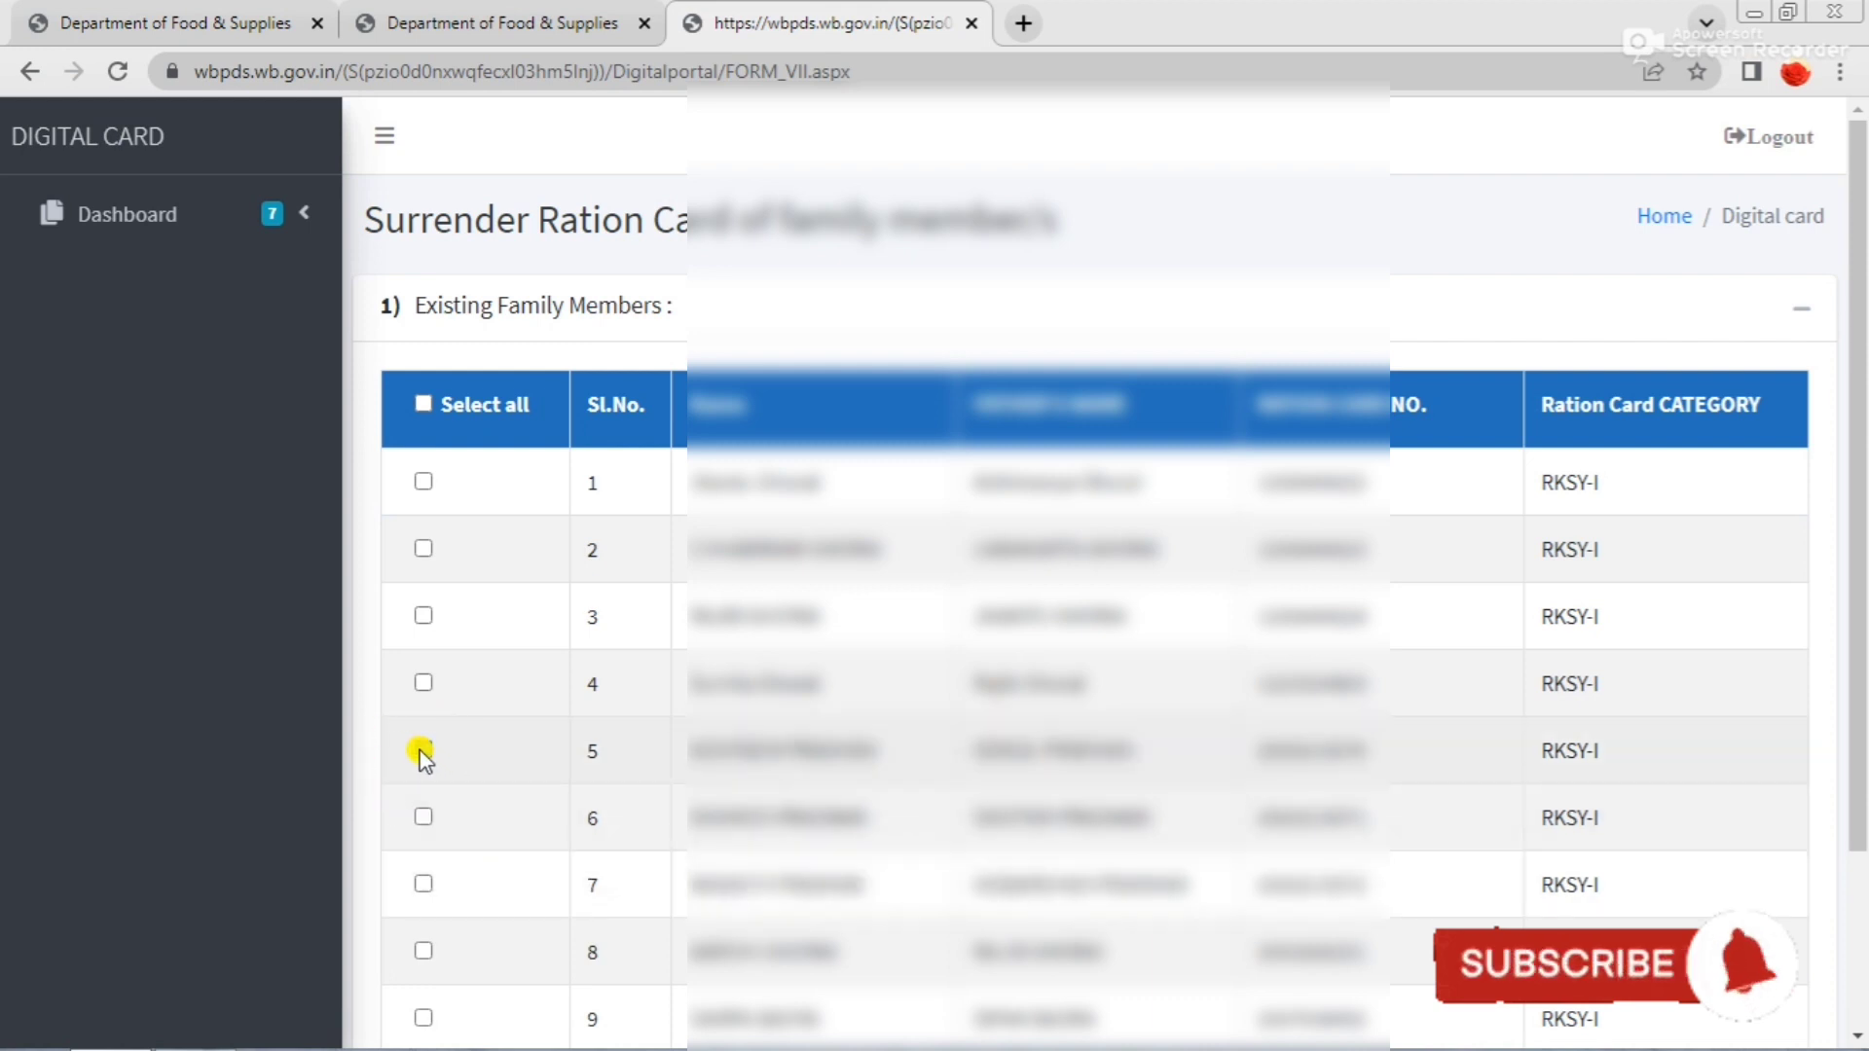
left_click(423, 750)
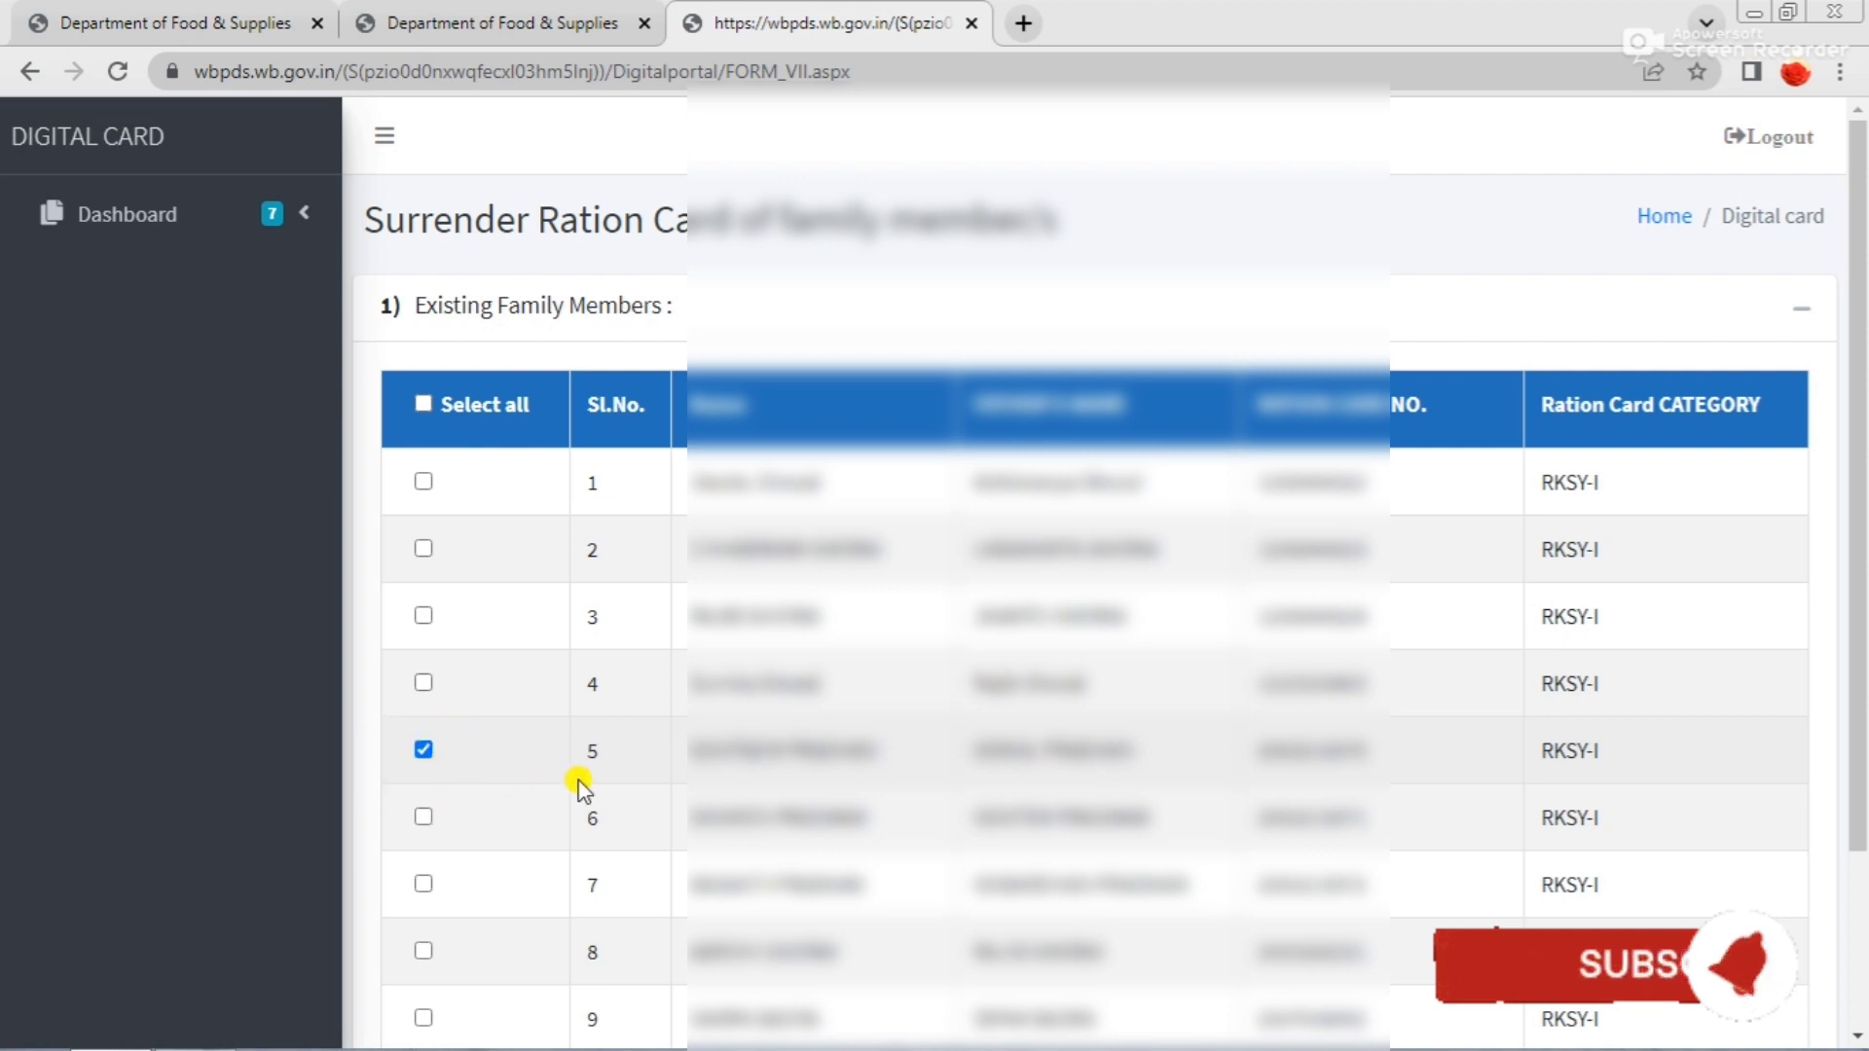
scroll(667, 793, "down", 3)
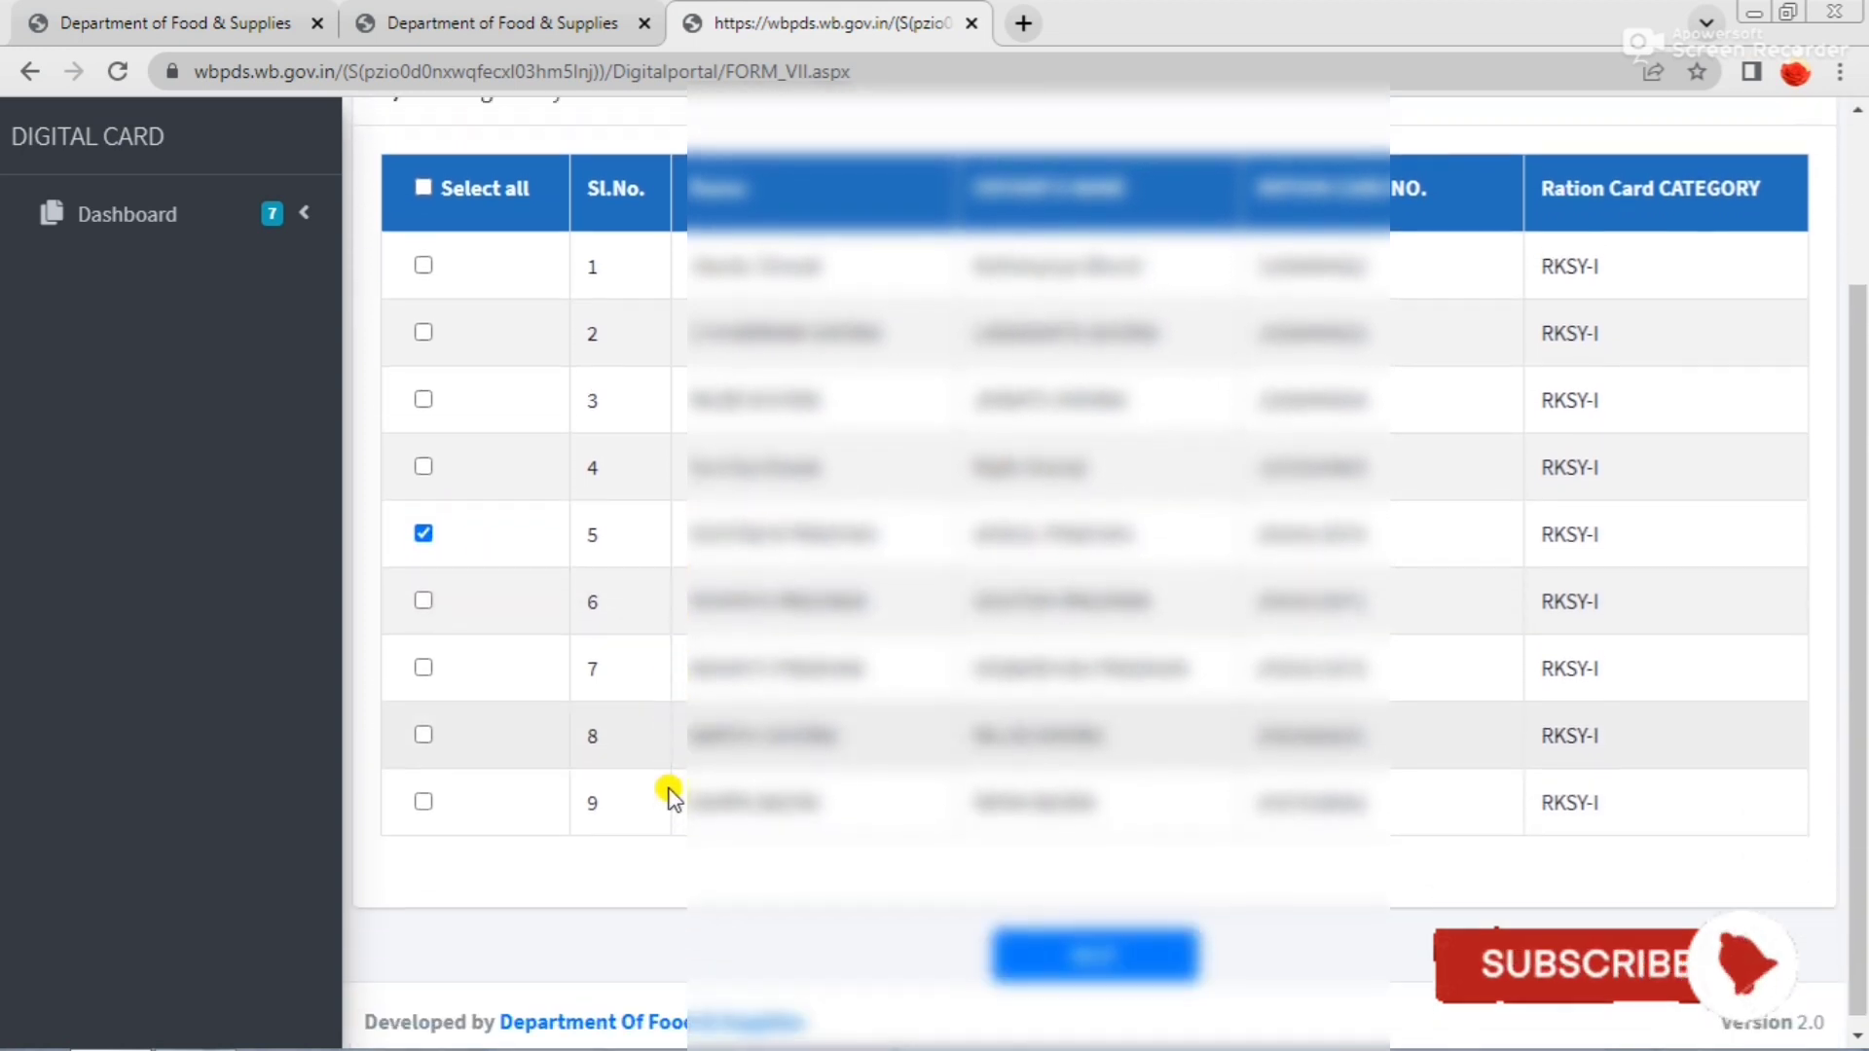
left_click(1053, 956)
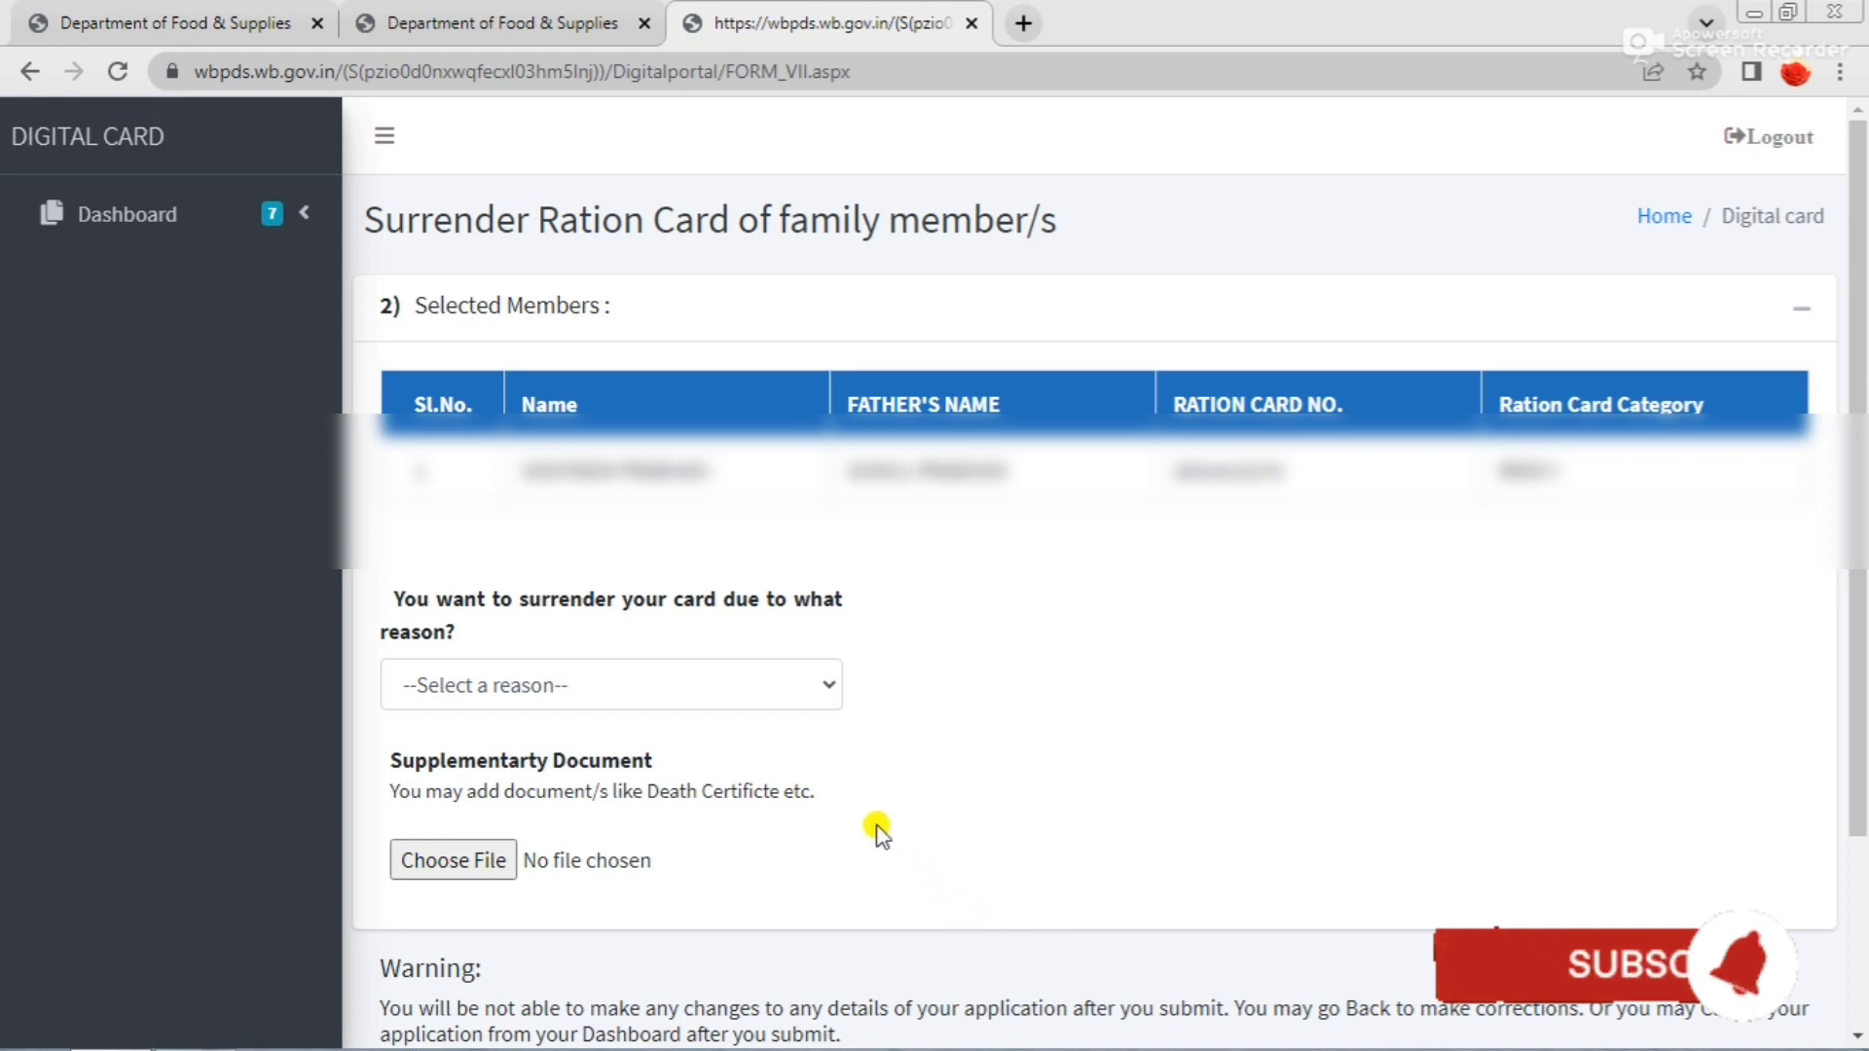
Choose 'Others' as the reason for surrendering the ration card
left_click(777, 687)
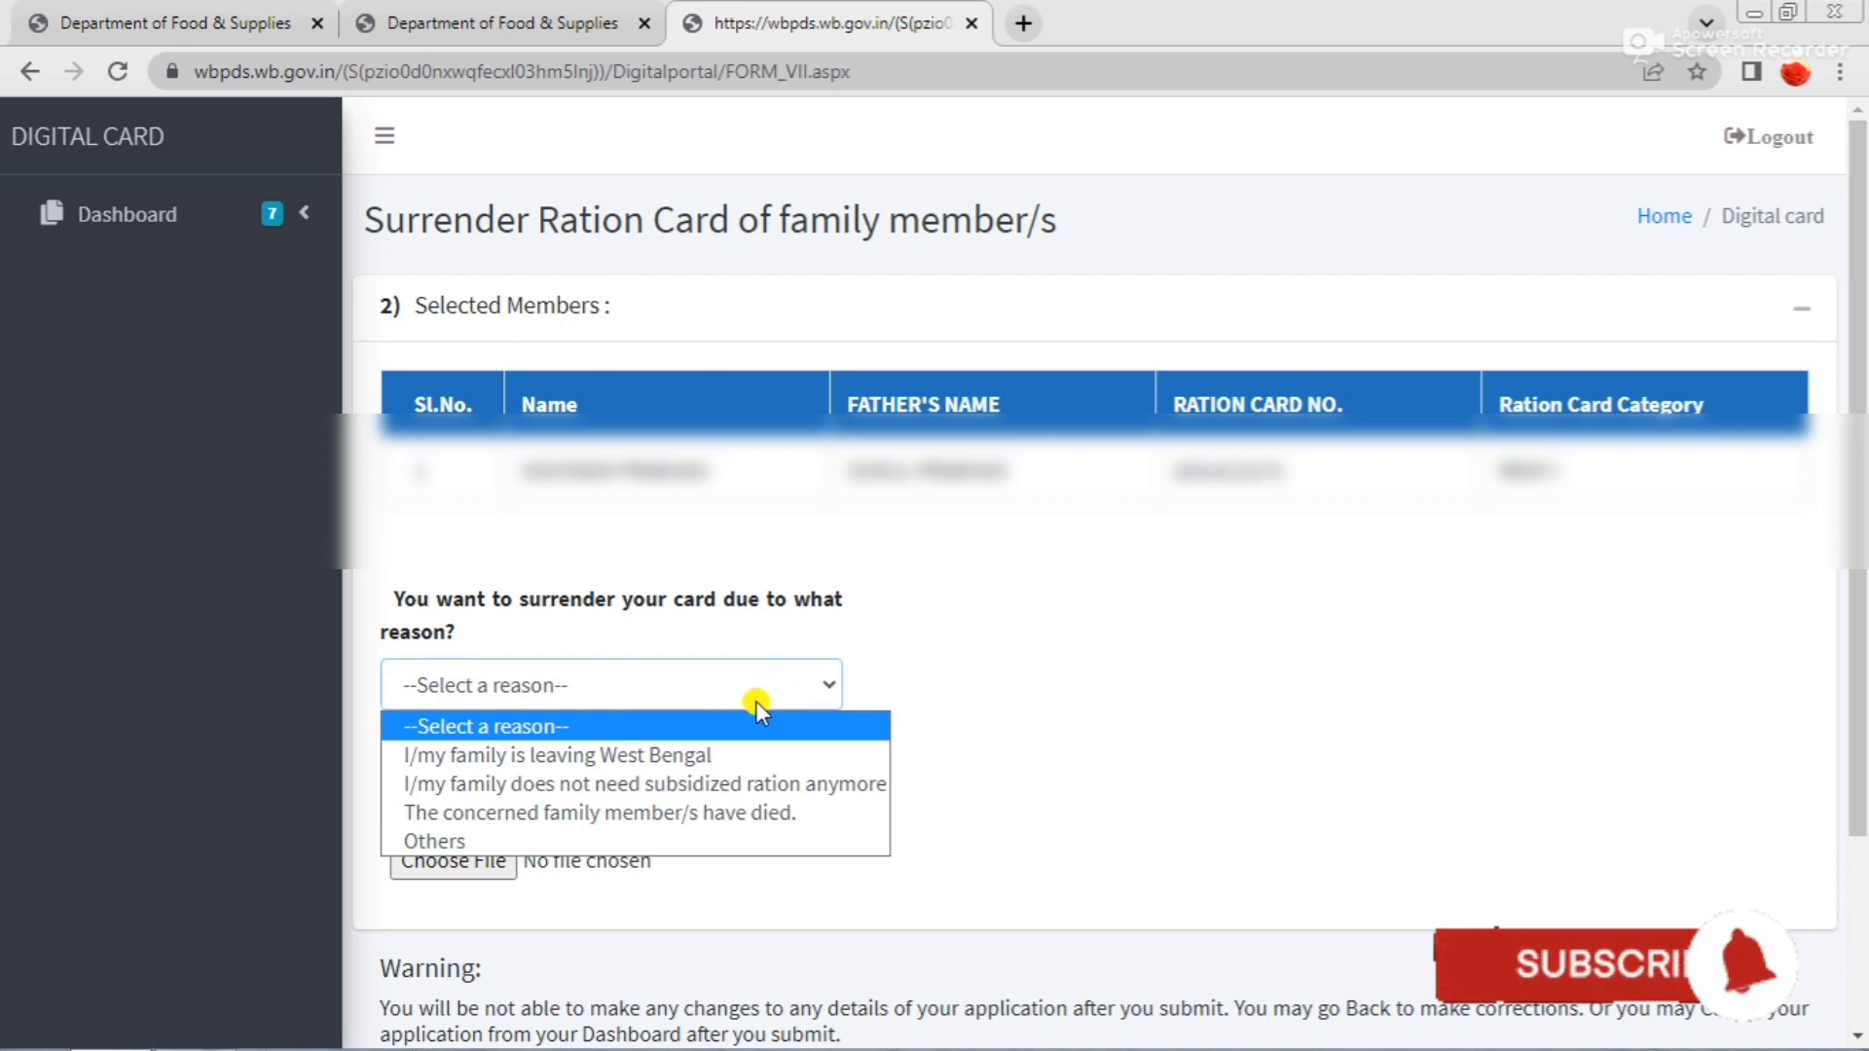
left_click(680, 841)
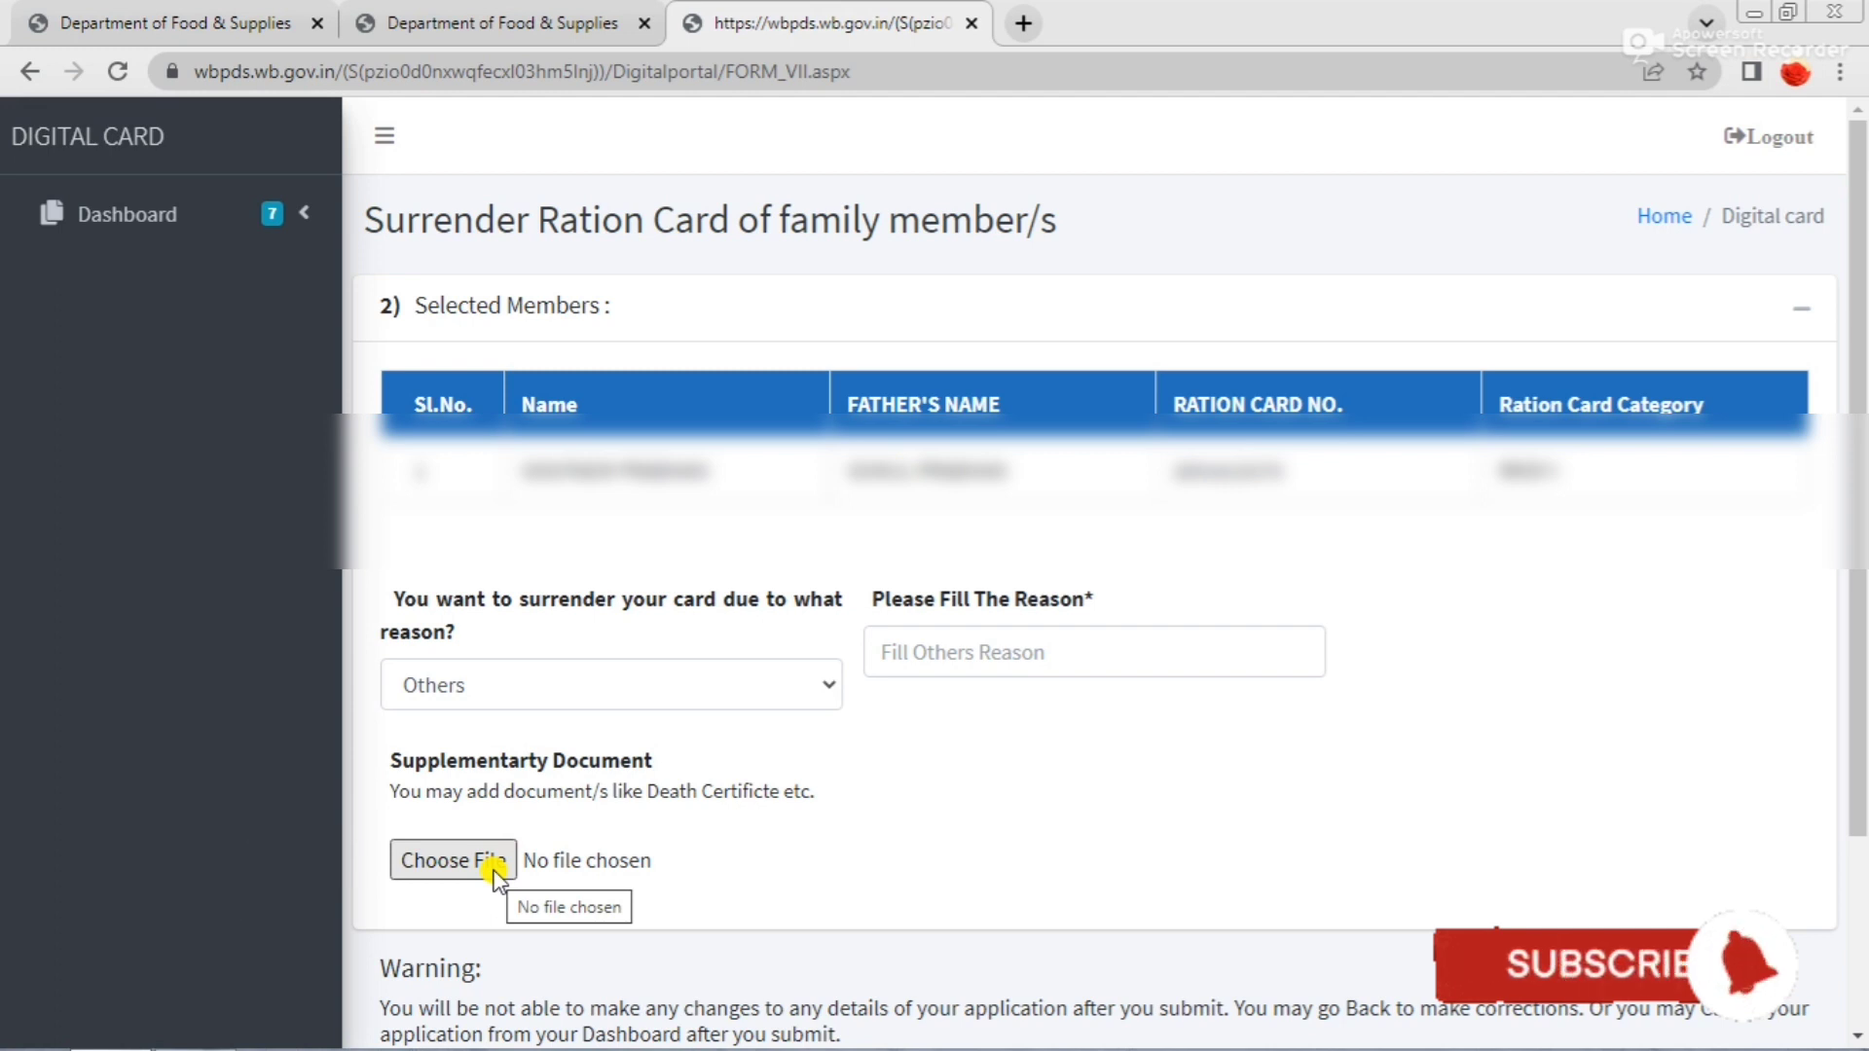
left_click(453, 861)
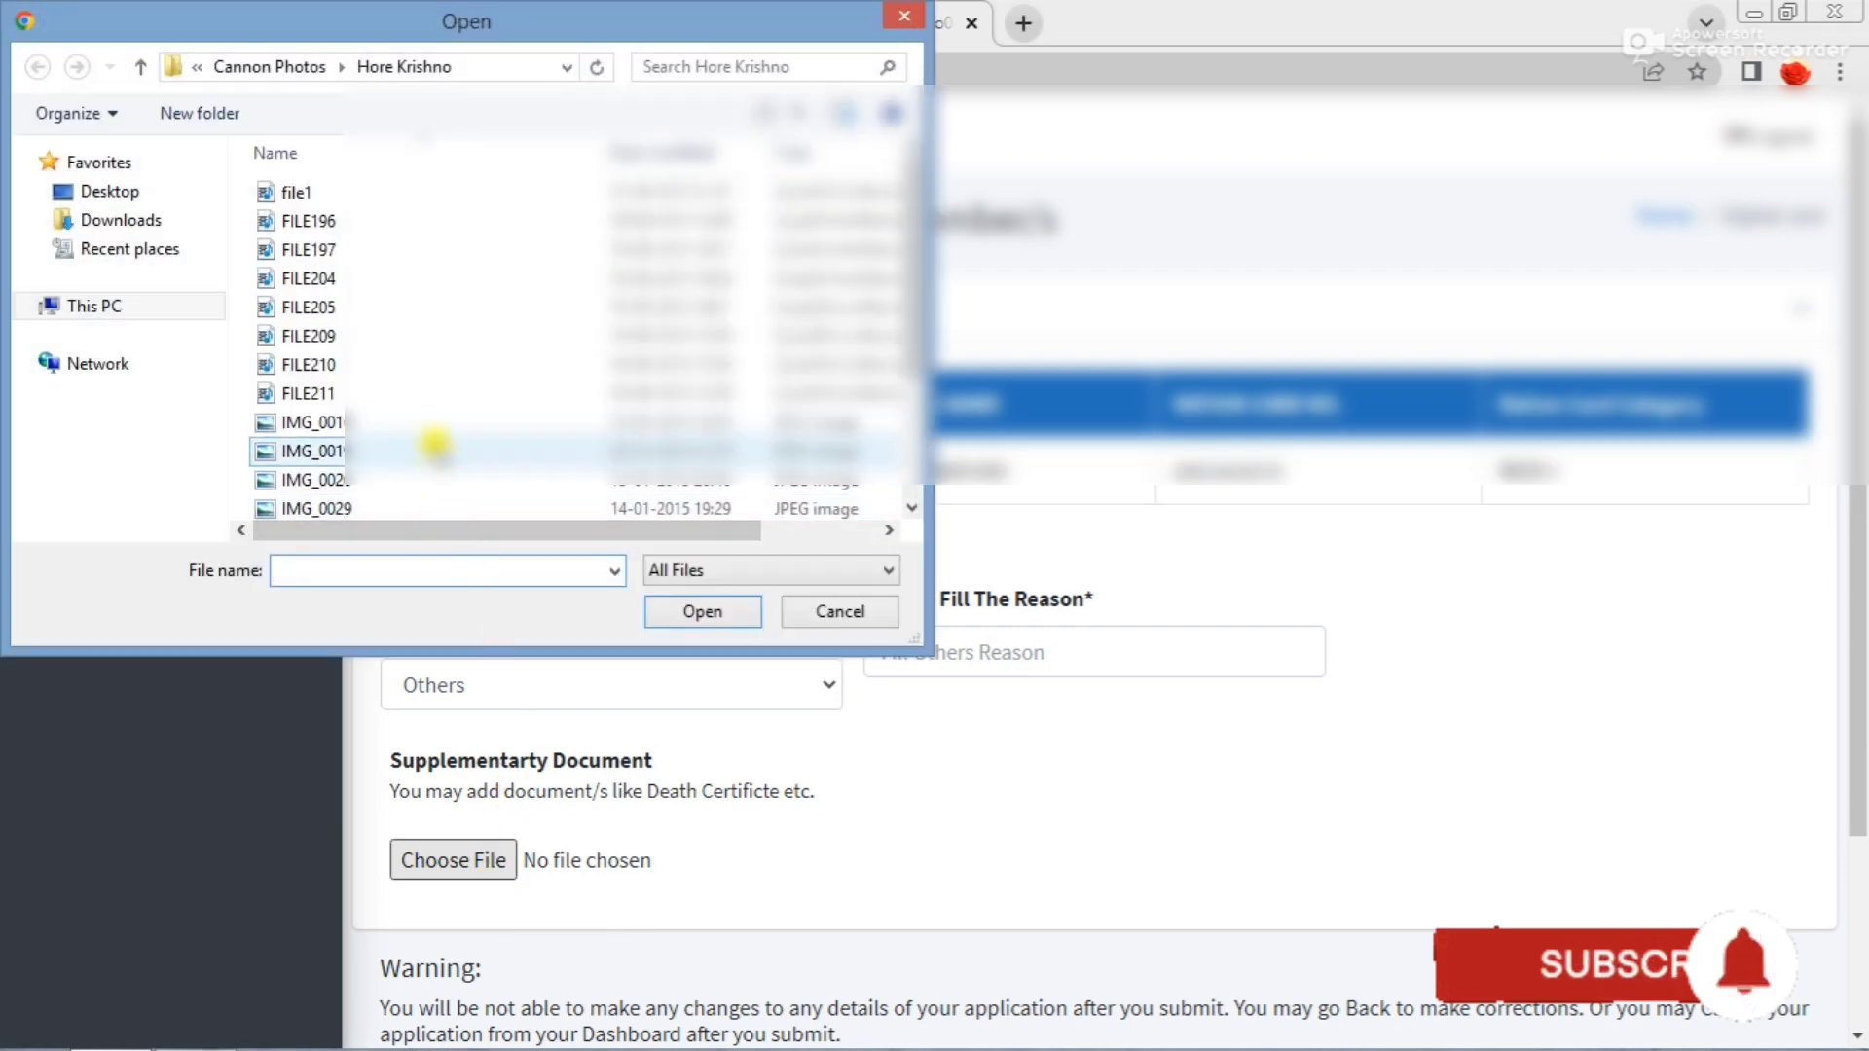
double_click(435, 448)
scroll(772, 737, "down", 3)
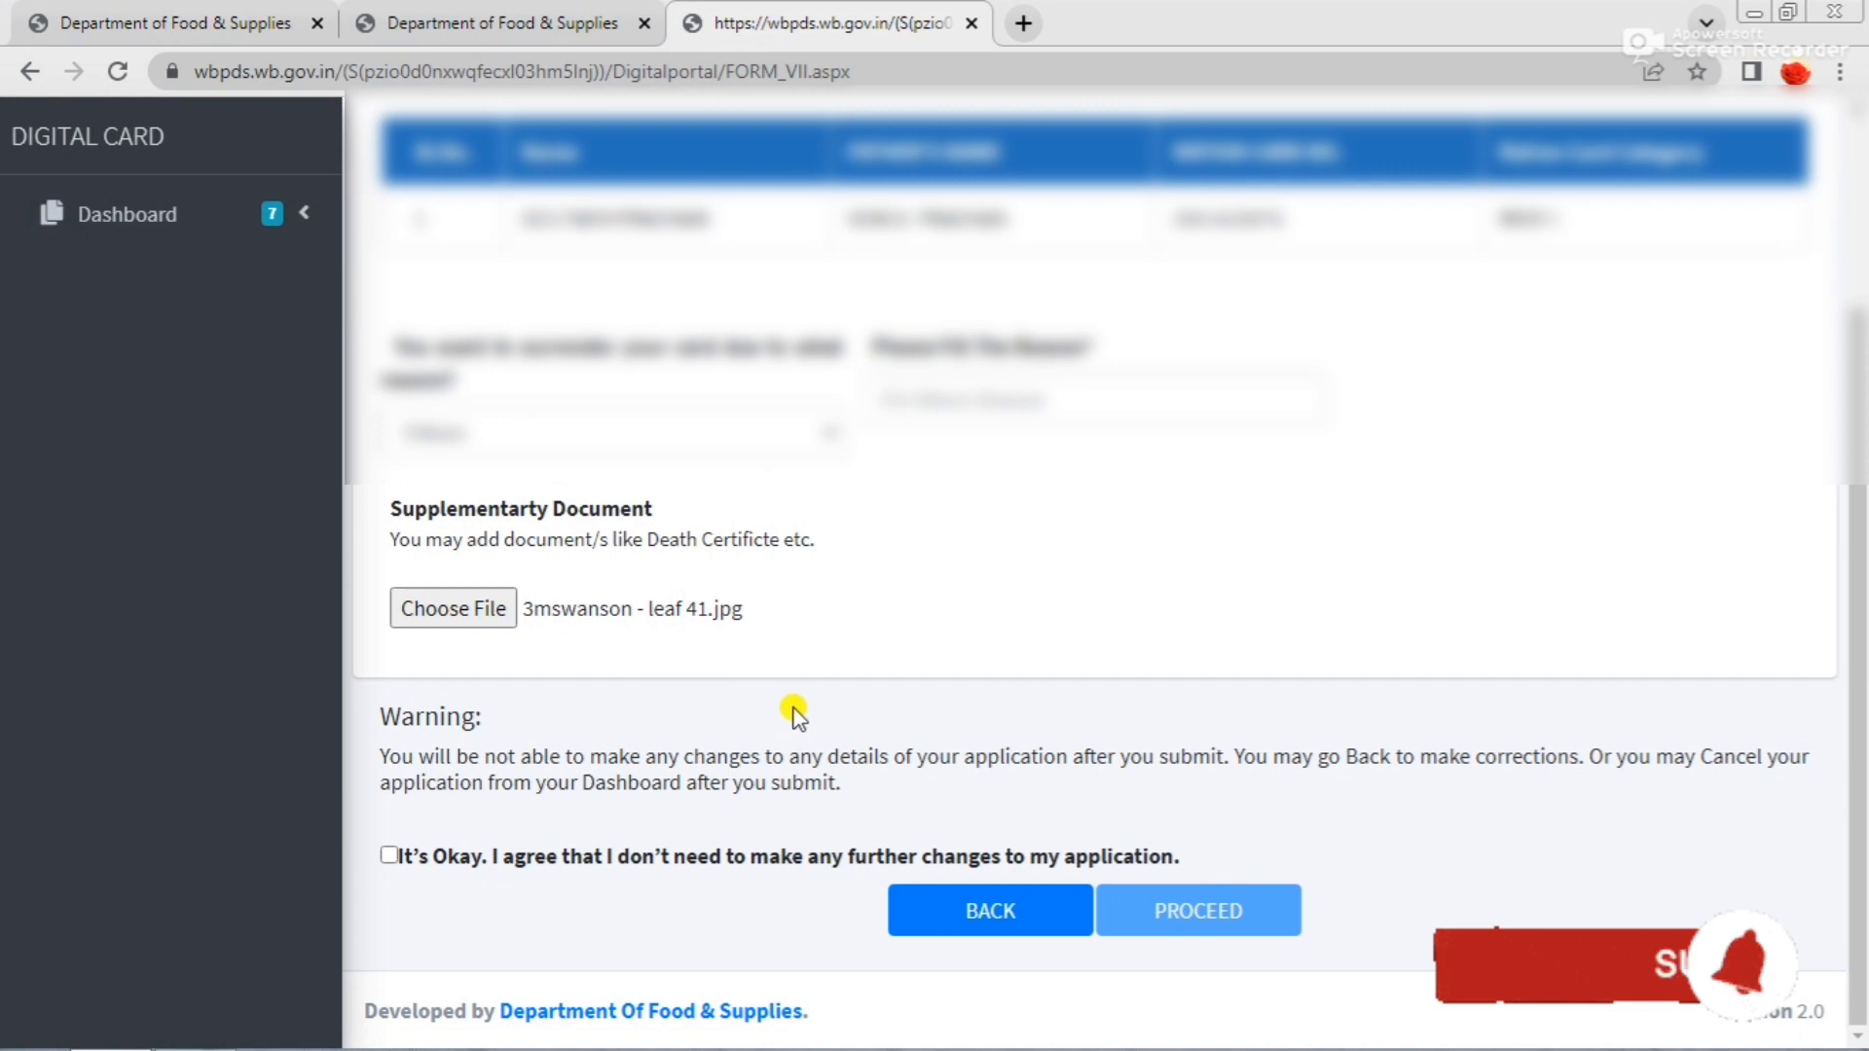
left_click(388, 854)
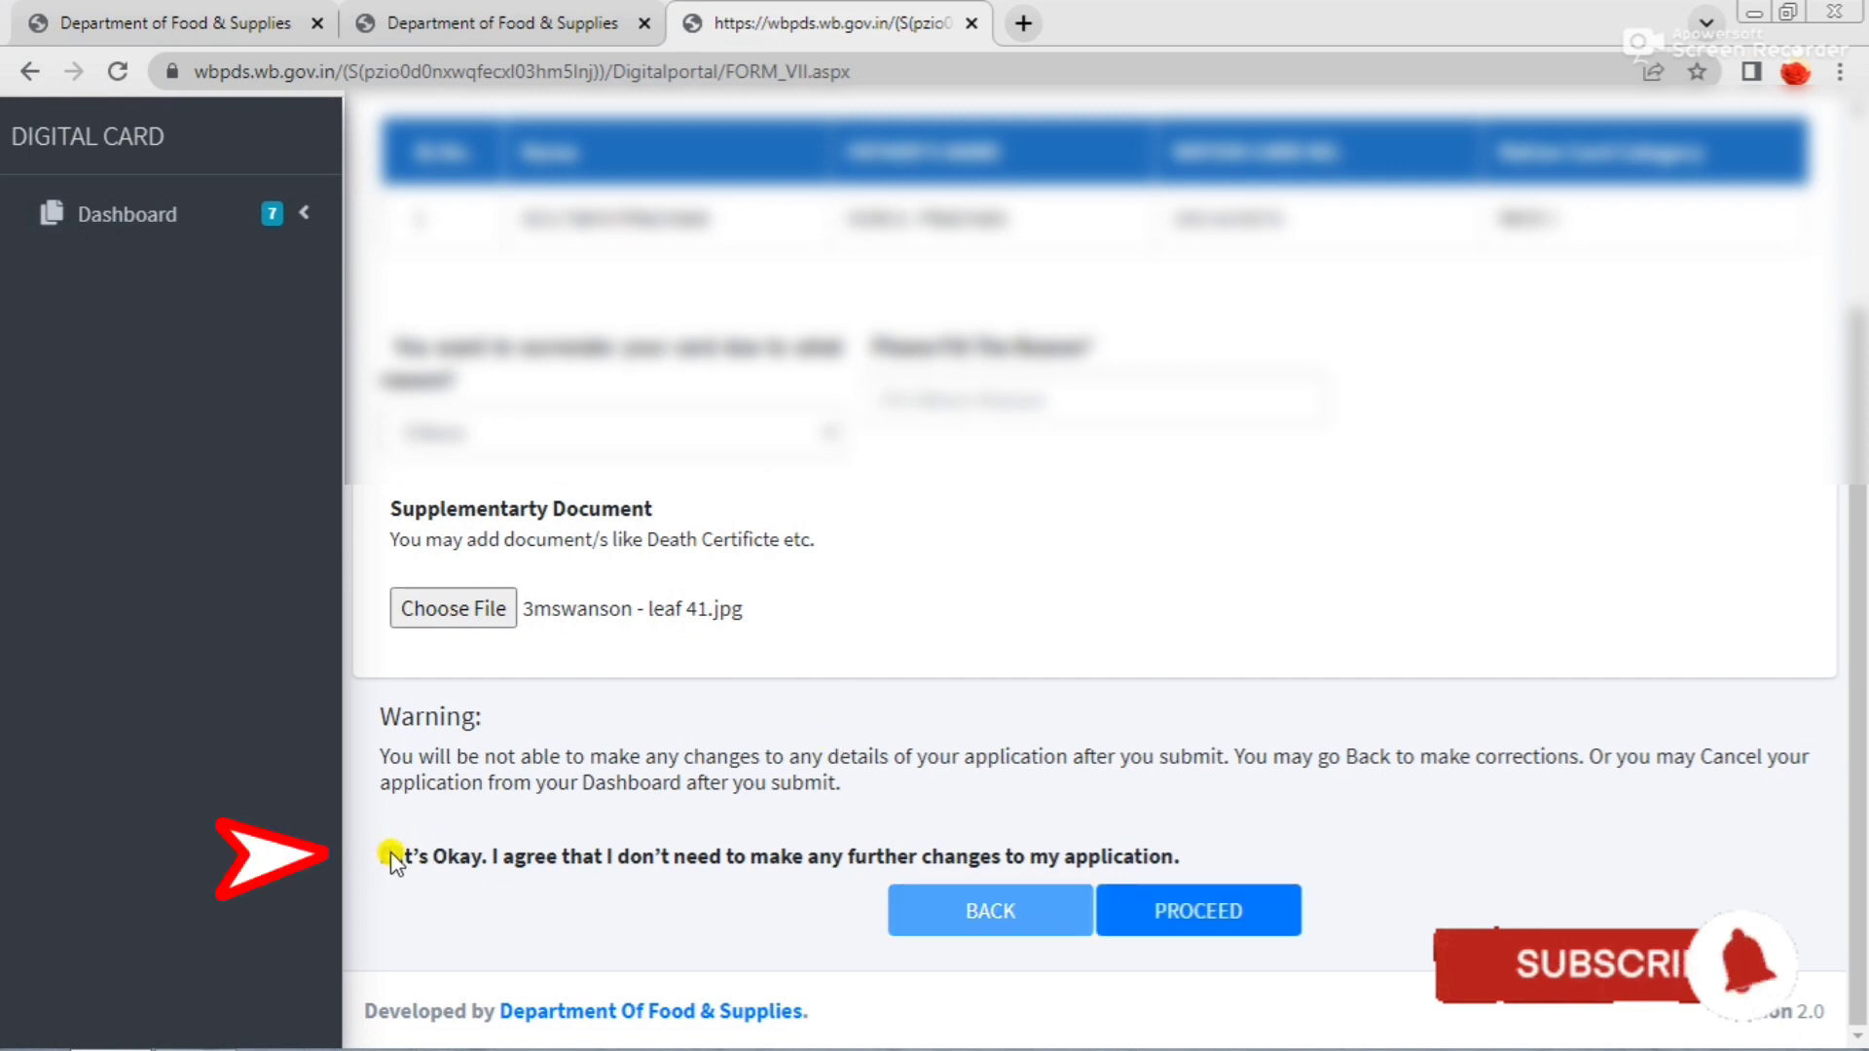
left_click(1217, 910)
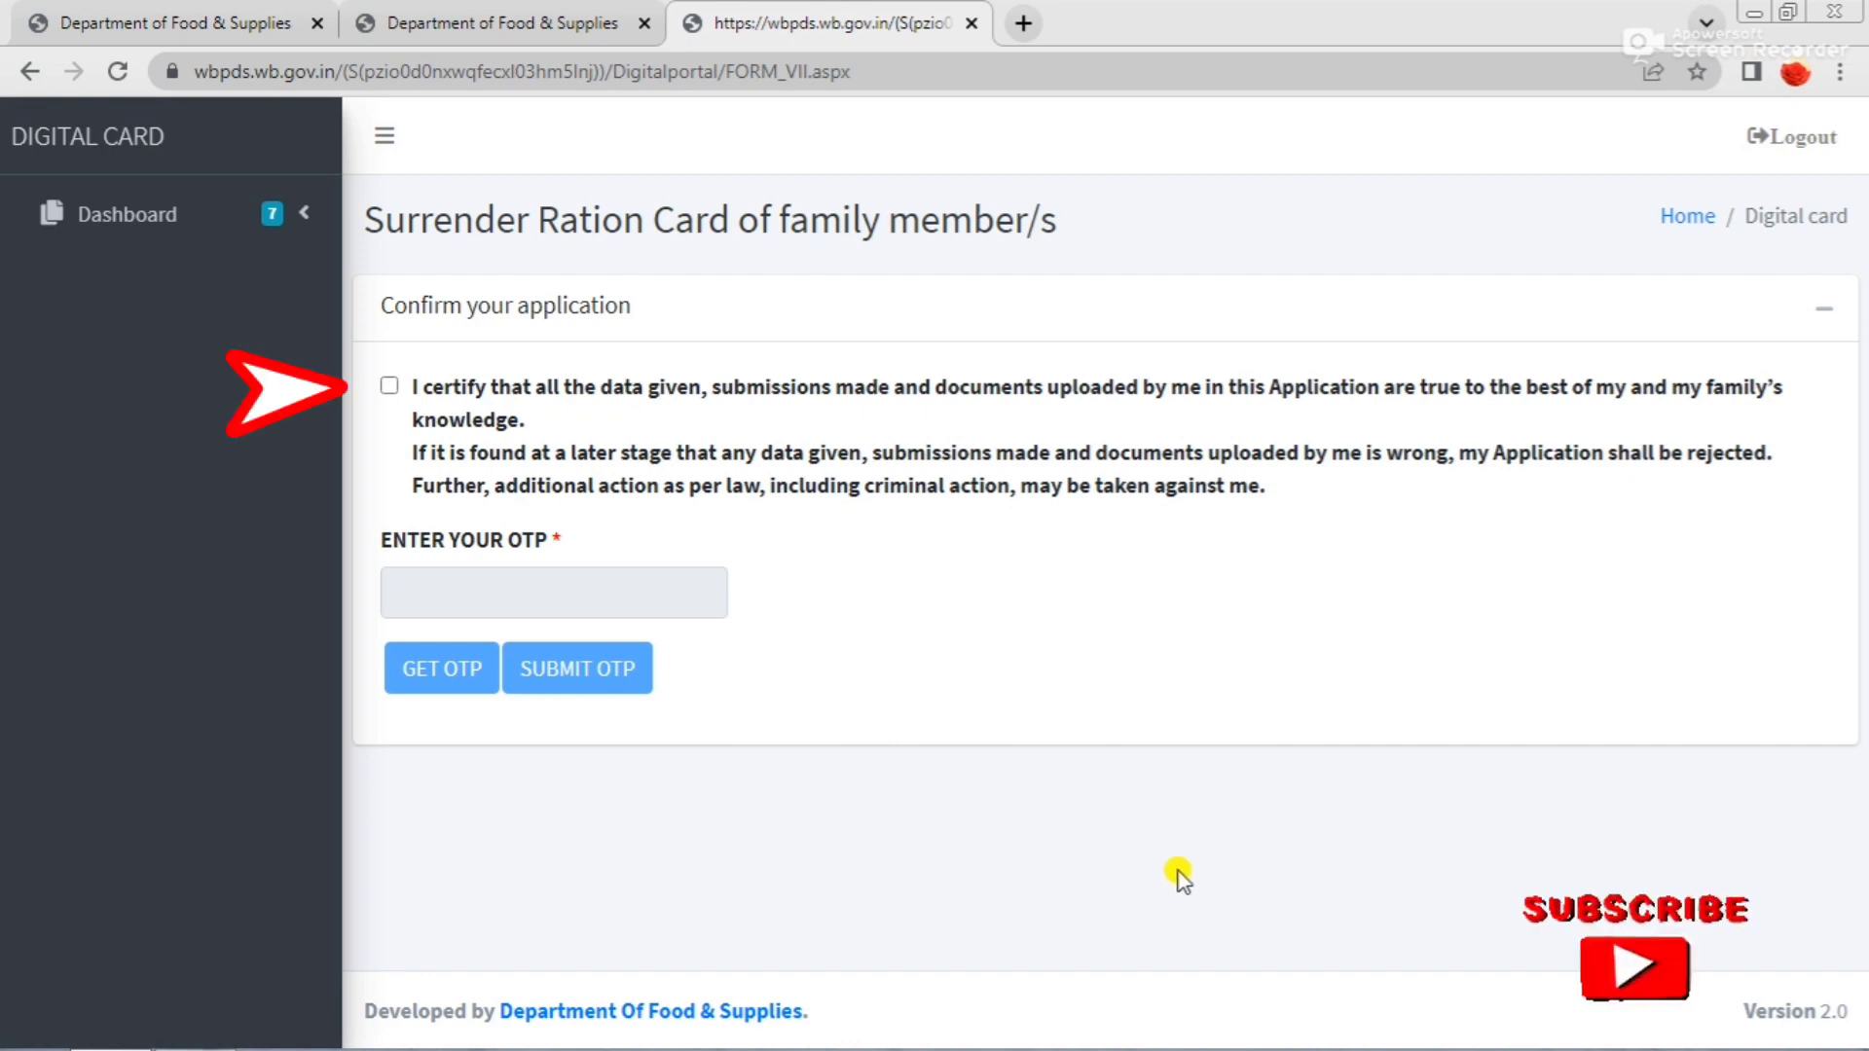
Tick the 'I certify…' declaration and request the confirmation OTP
left_click(389, 386)
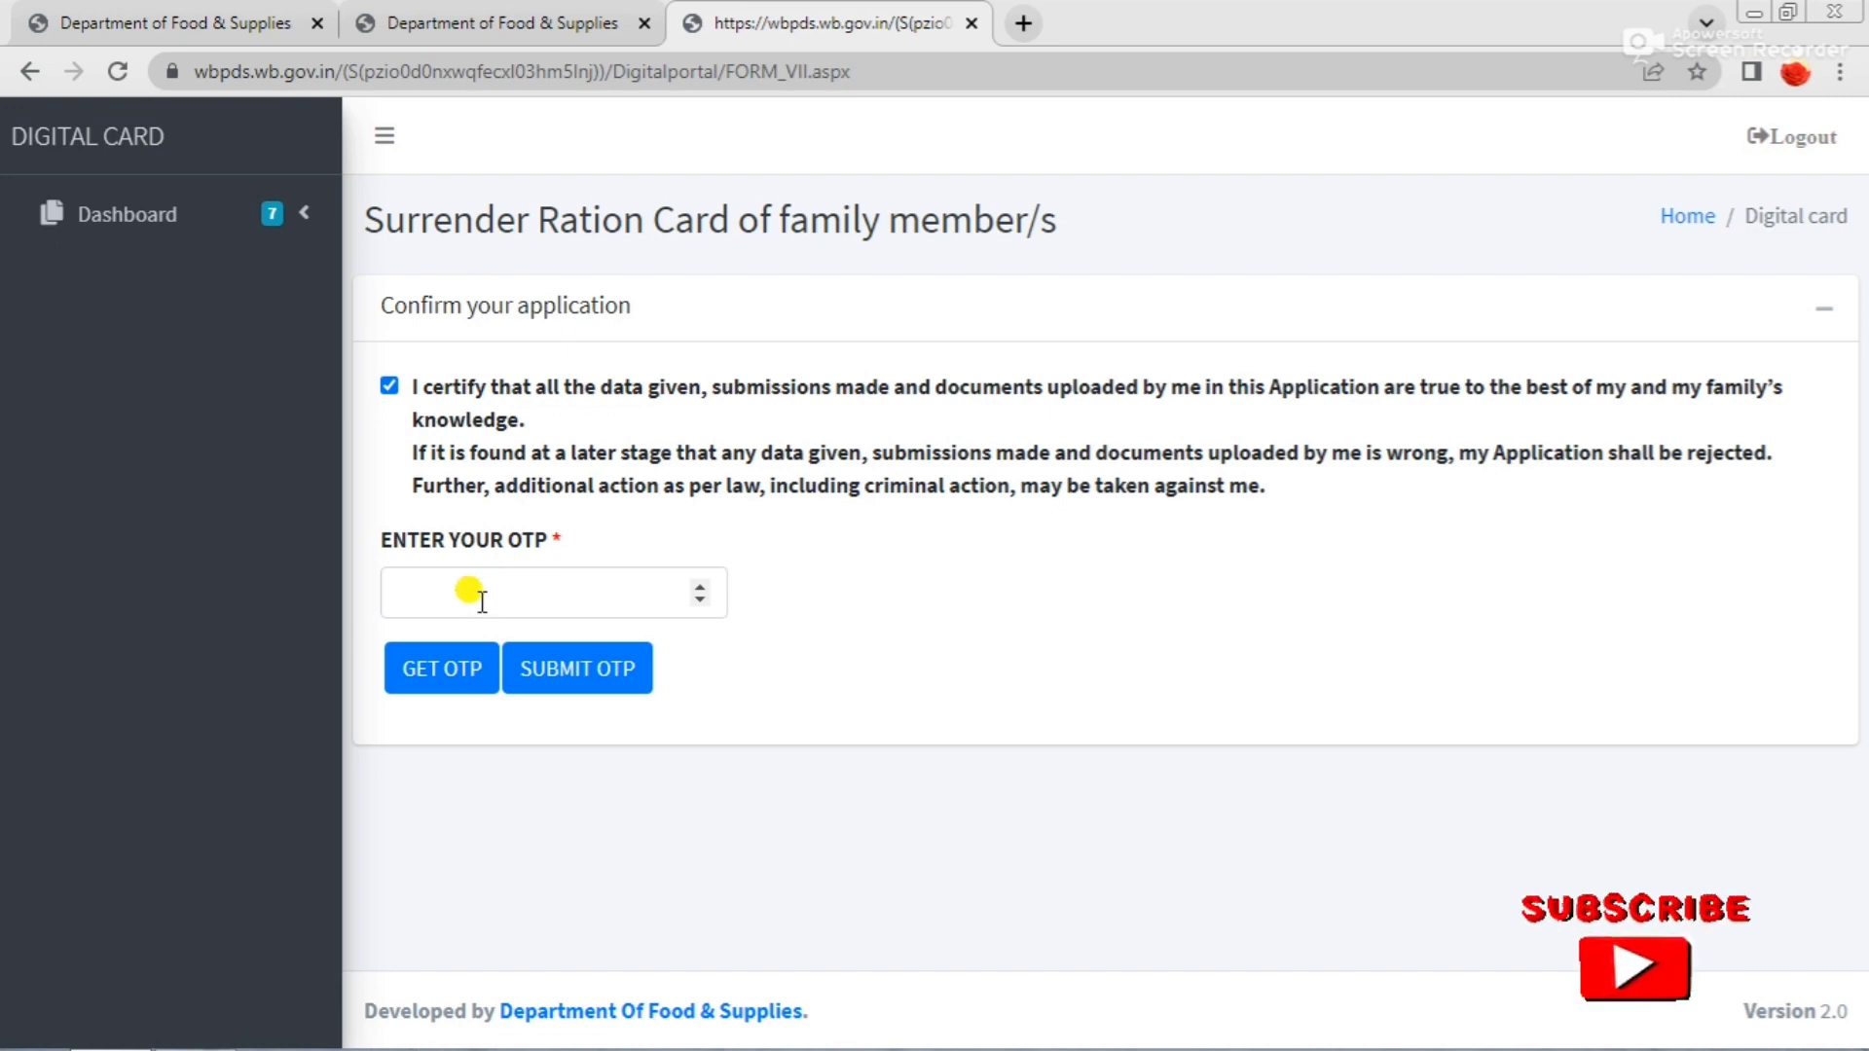
left_click(409, 681)
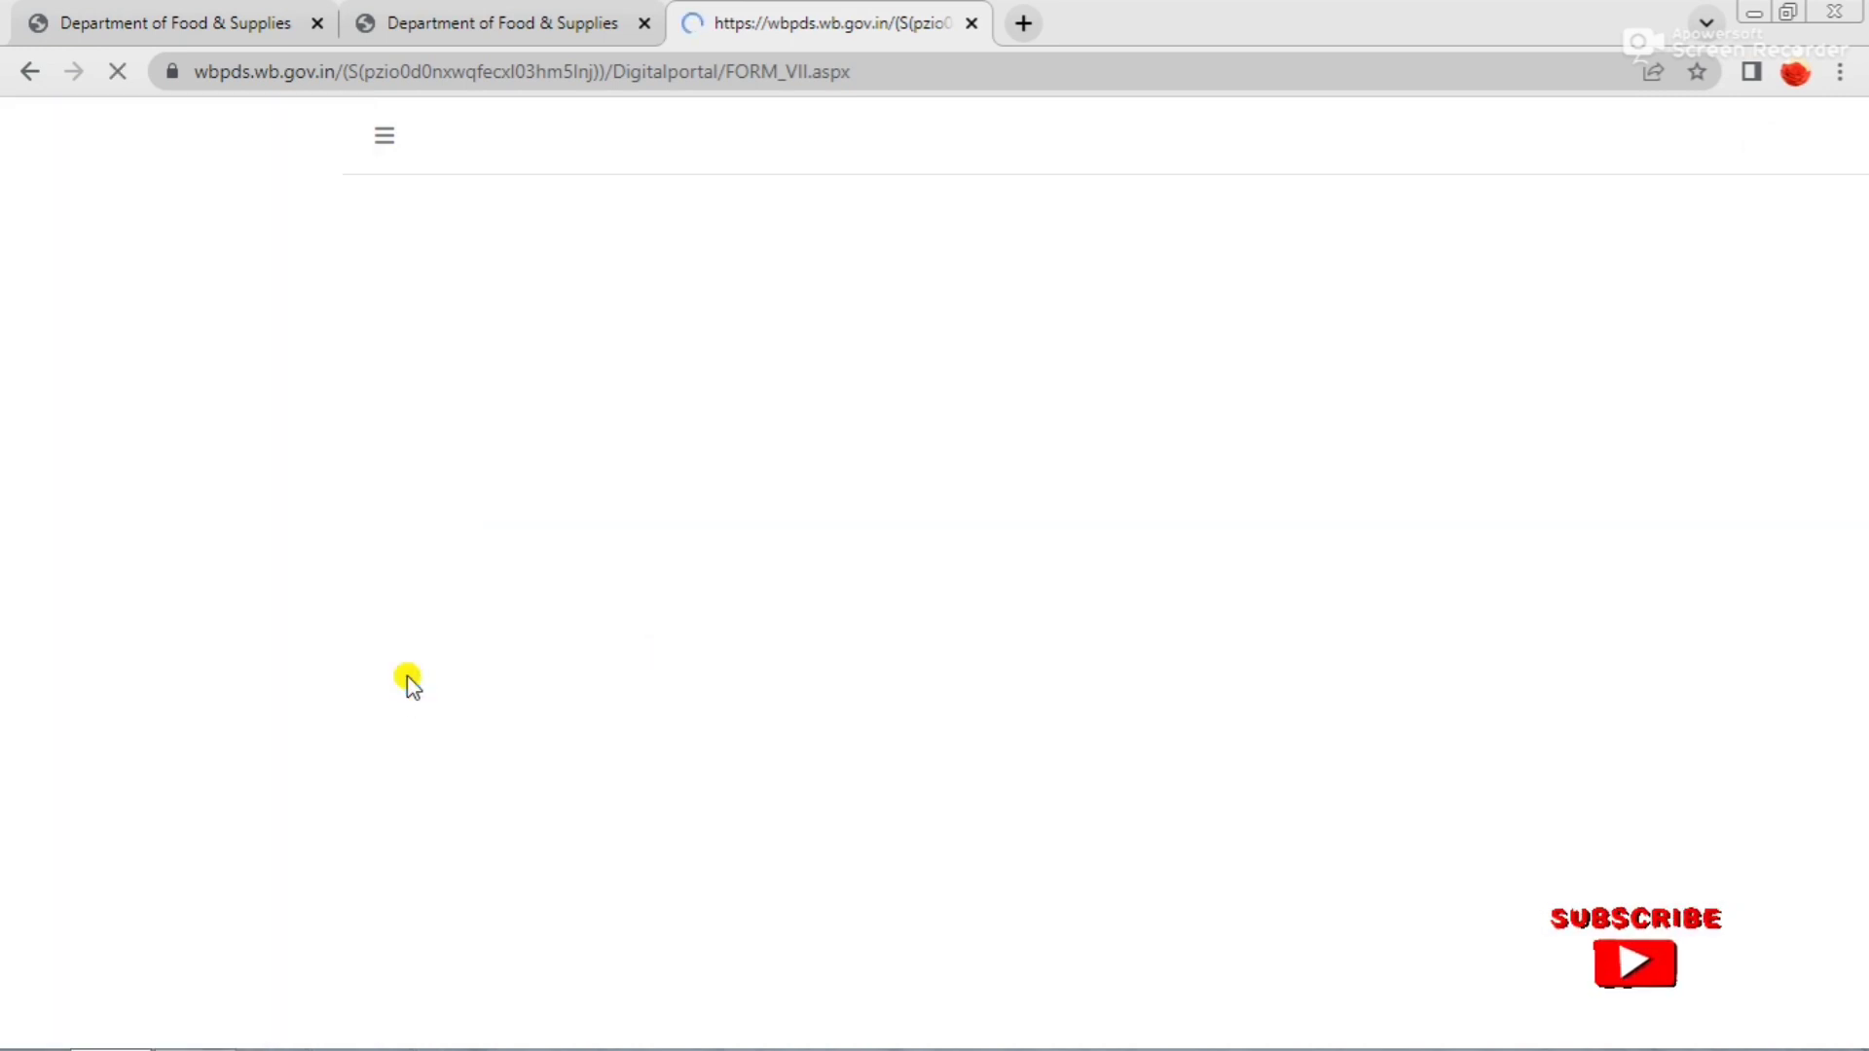